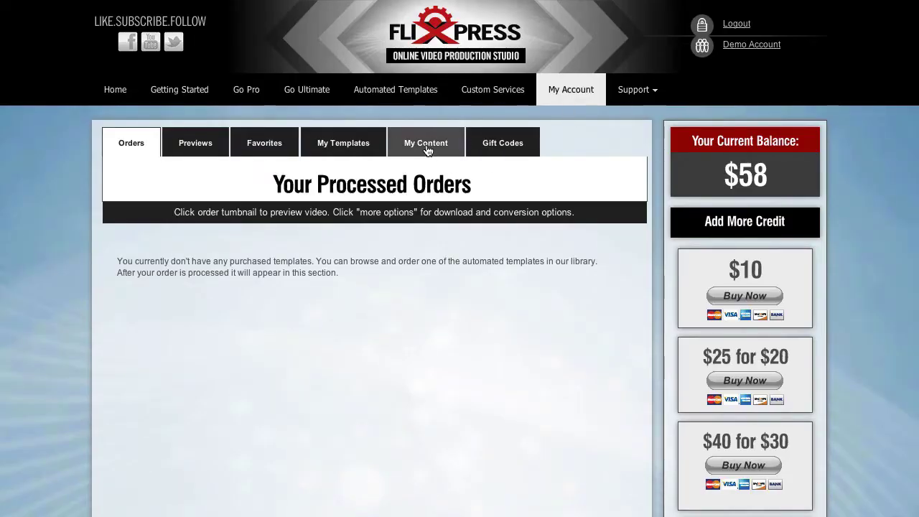
# Switch to the My Content tab to view uploaded videos and audio
pyautogui.click(426, 146)
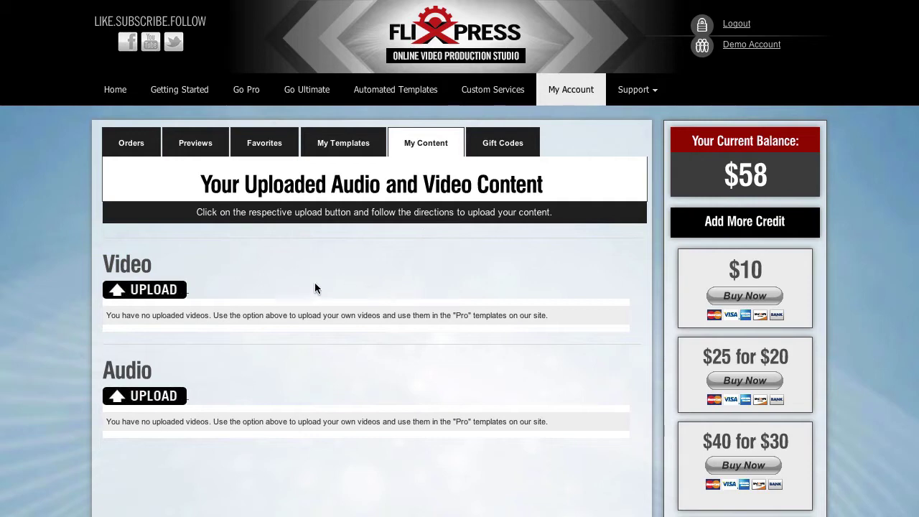
# Choose PulloVern.mov as the custom video file, previewing the dog clip first
pyautogui.click(150, 290)
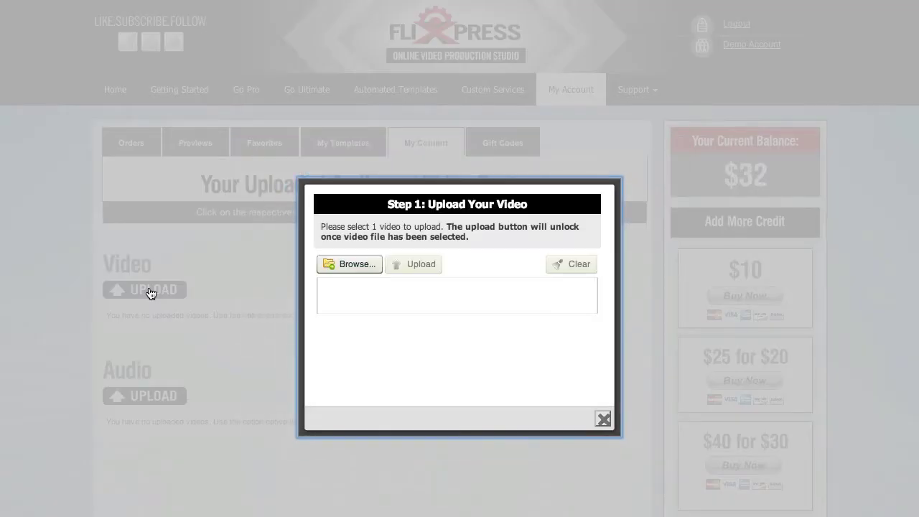
pyautogui.click(353, 267)
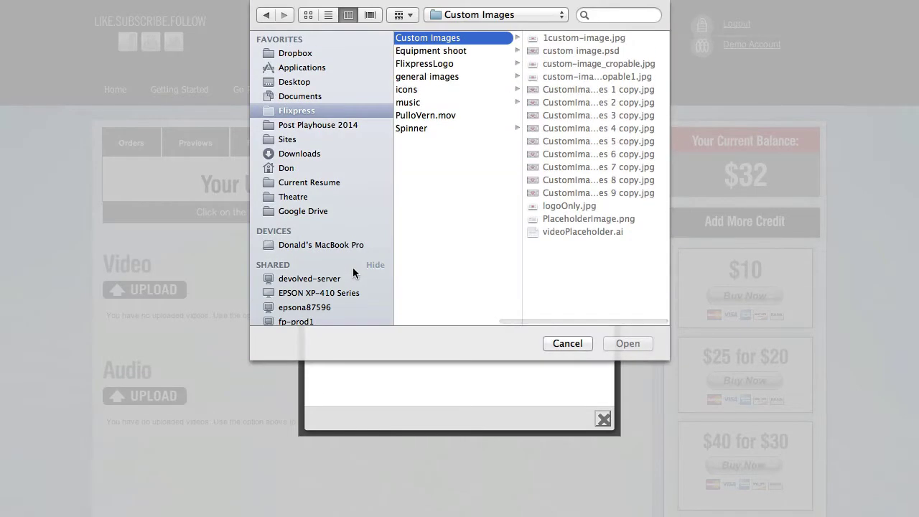
pyautogui.click(438, 116)
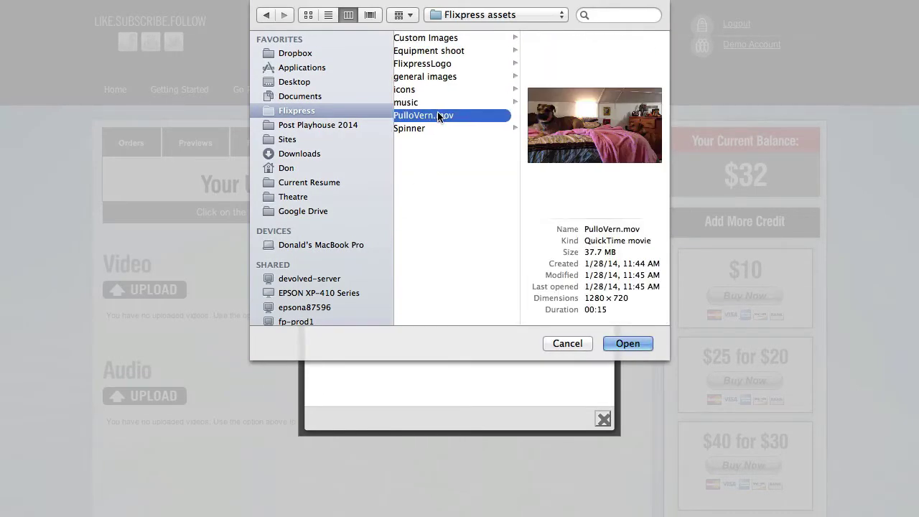
pyautogui.press('space')
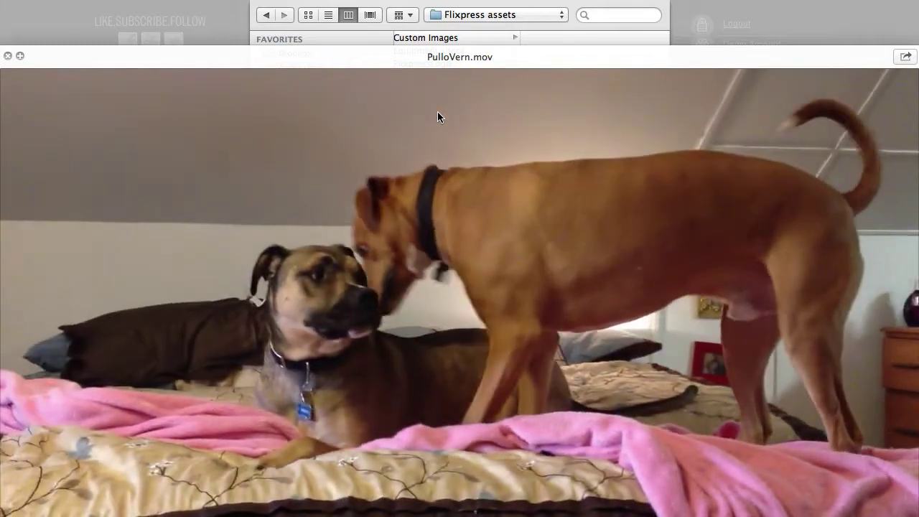
pyautogui.press('space')
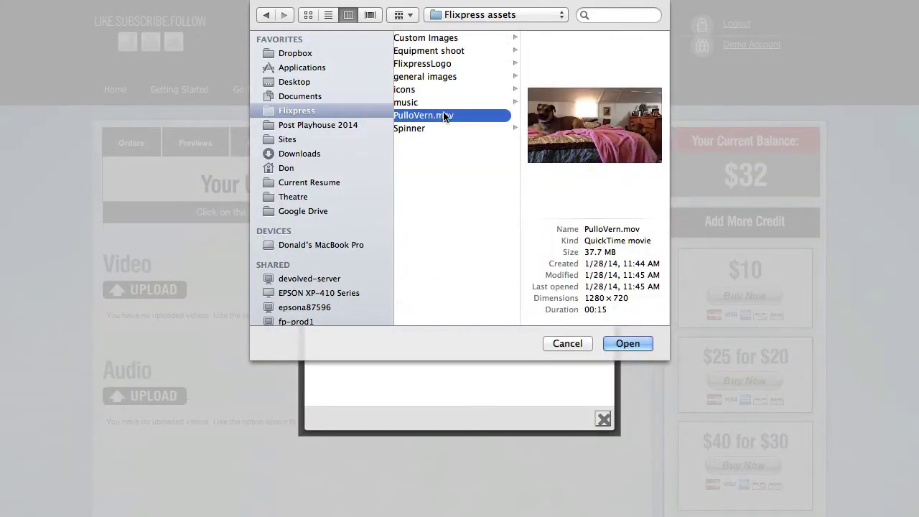
pyautogui.click(619, 344)
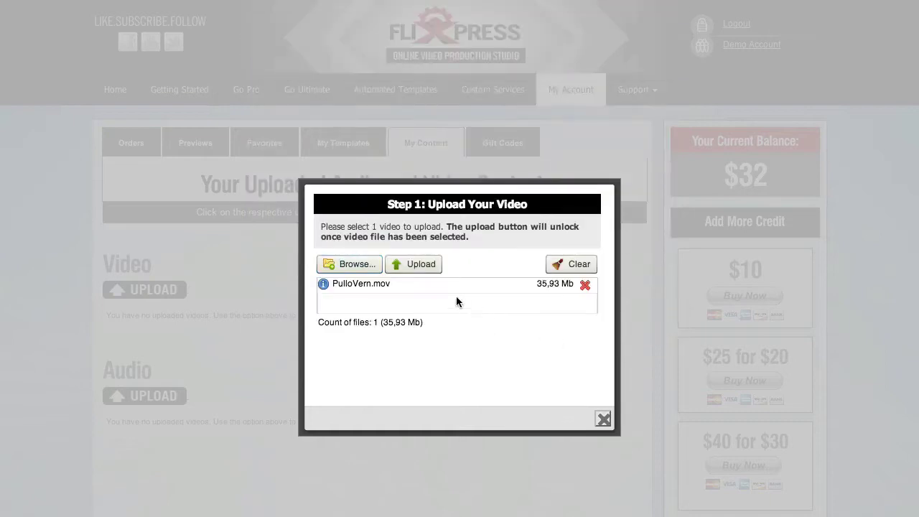
# Upload the clip, name it 'Pullo Vern', and submit it for processing
pyautogui.click(413, 265)
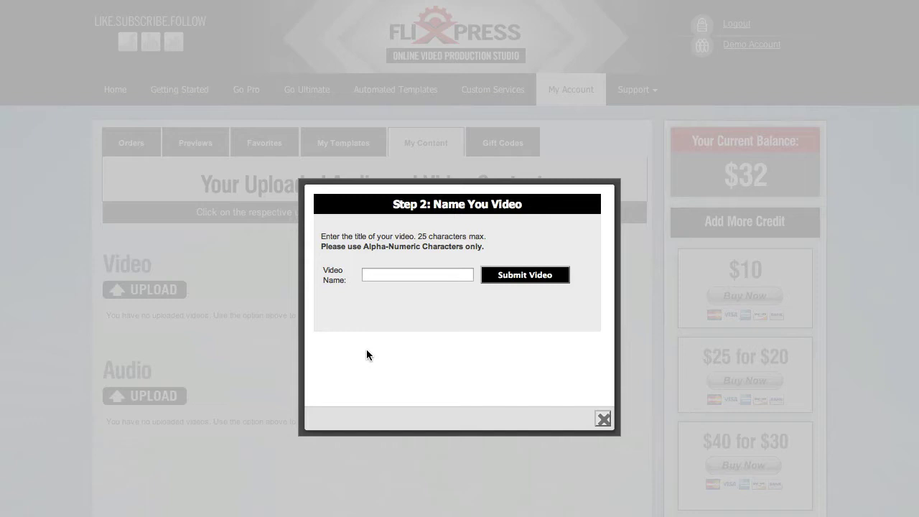
pyautogui.click(375, 273)
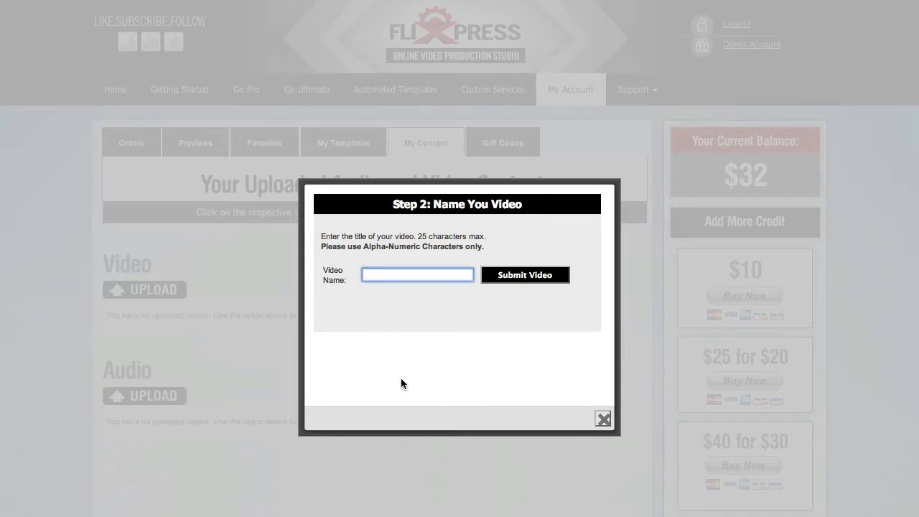
pyautogui.write('Pullo Vern')
pyautogui.click(516, 276)
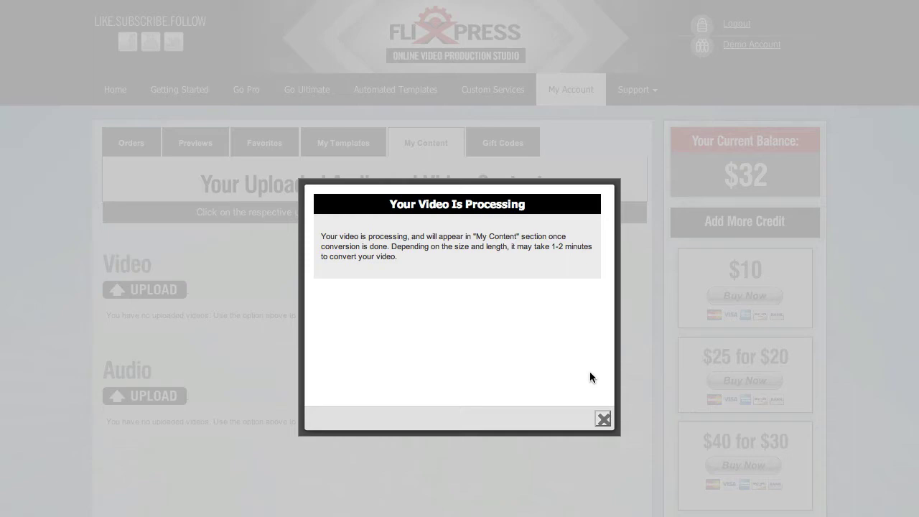
pyautogui.click(603, 420)
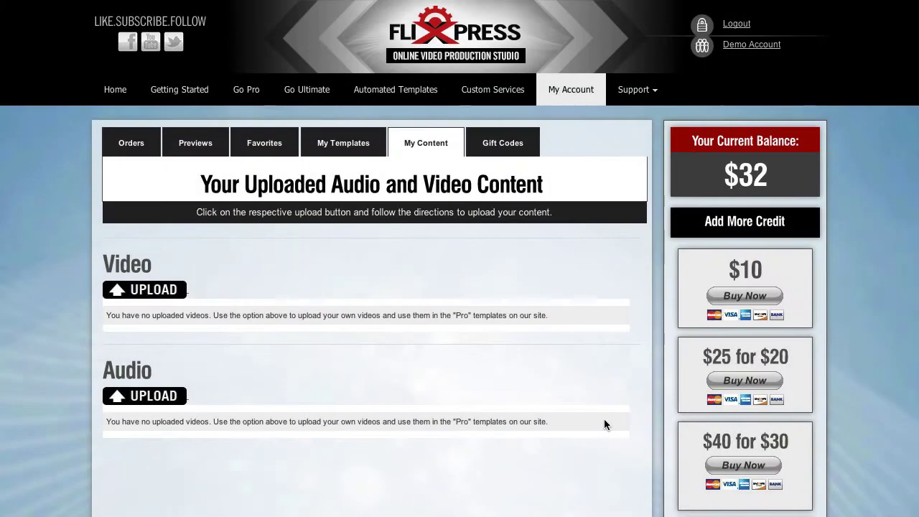
# Upload music/workout.mp3 and submit it as the audio track 'MyMusic'
pyautogui.click(137, 404)
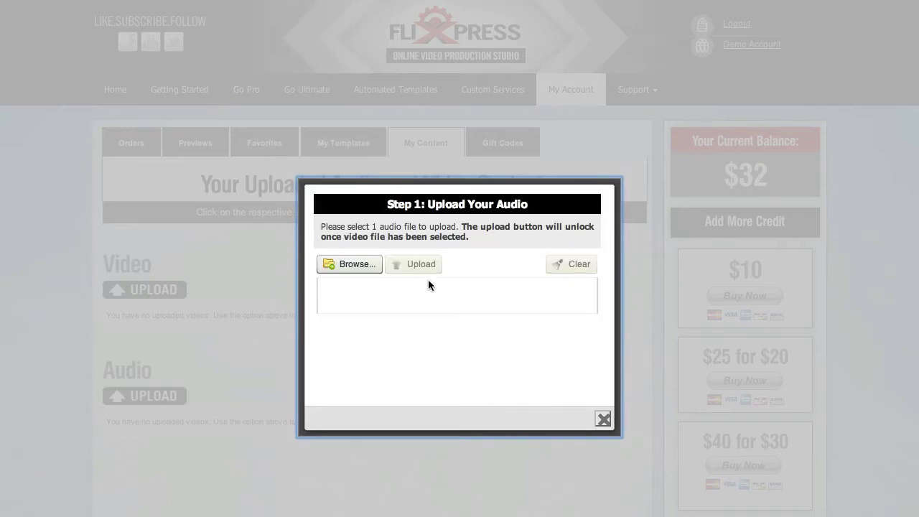
pyautogui.click(356, 264)
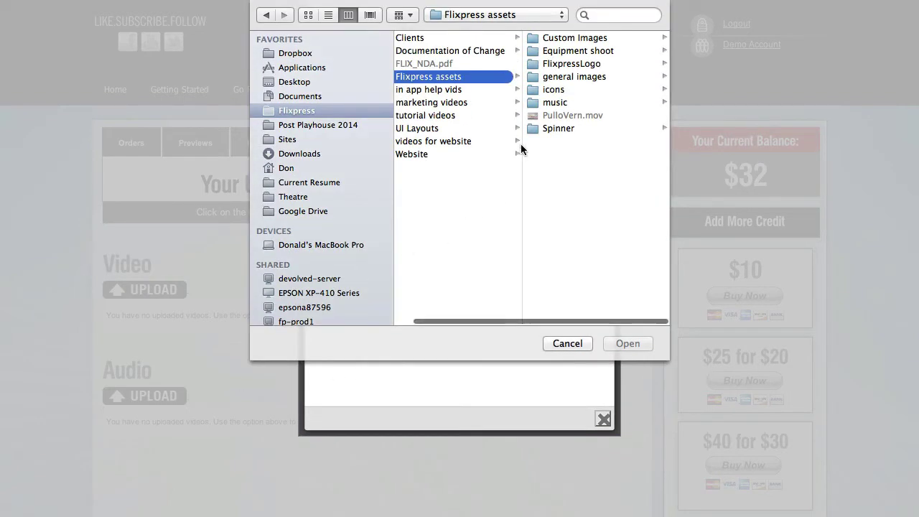
pyautogui.click(551, 104)
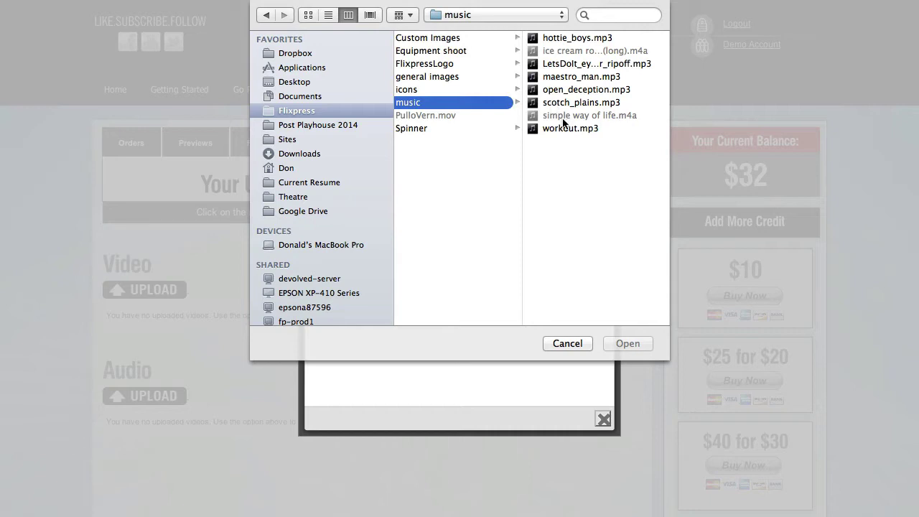
pyautogui.click(551, 128)
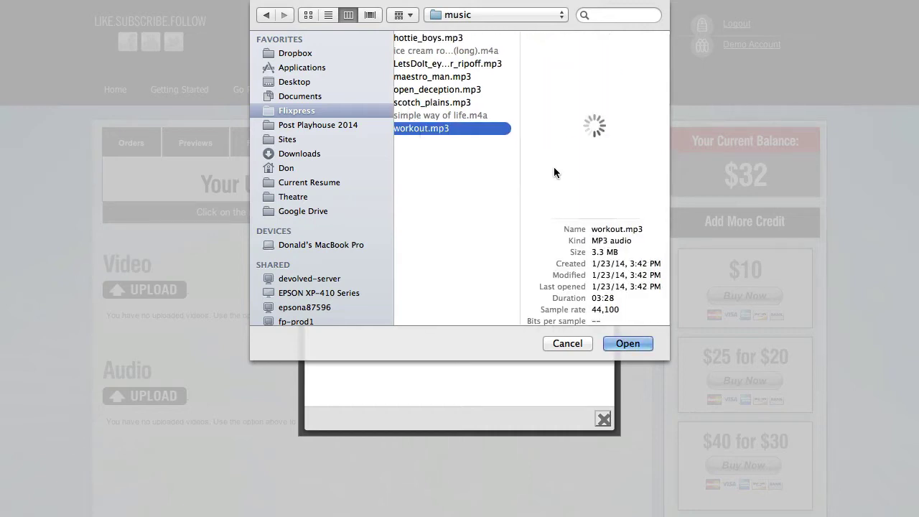
pyautogui.click(621, 342)
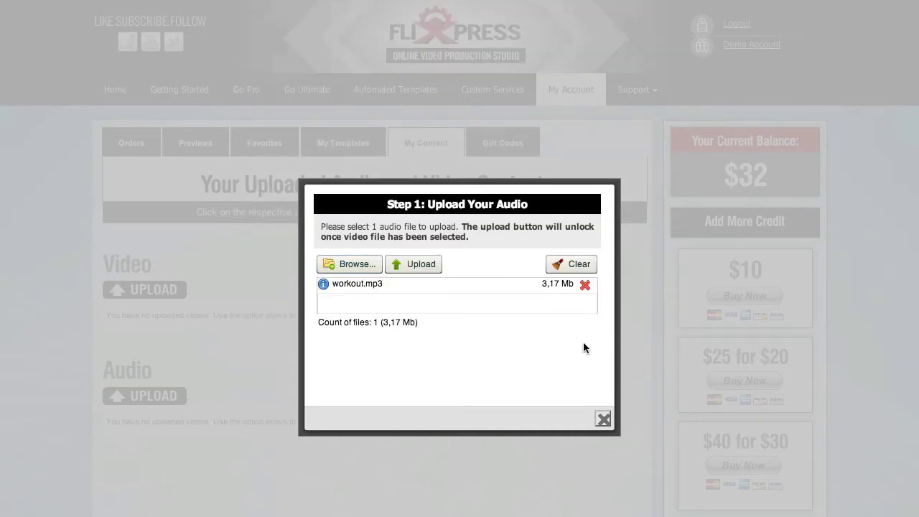
pyautogui.click(406, 264)
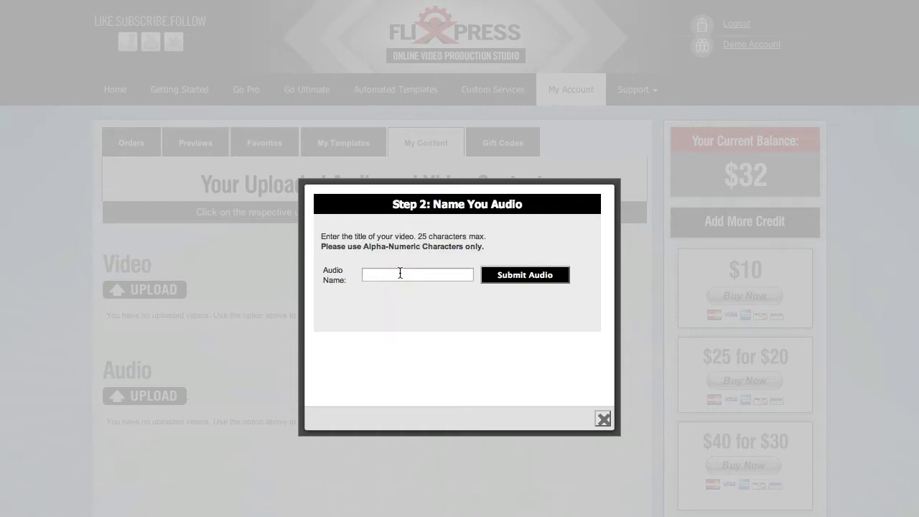
pyautogui.click(400, 278)
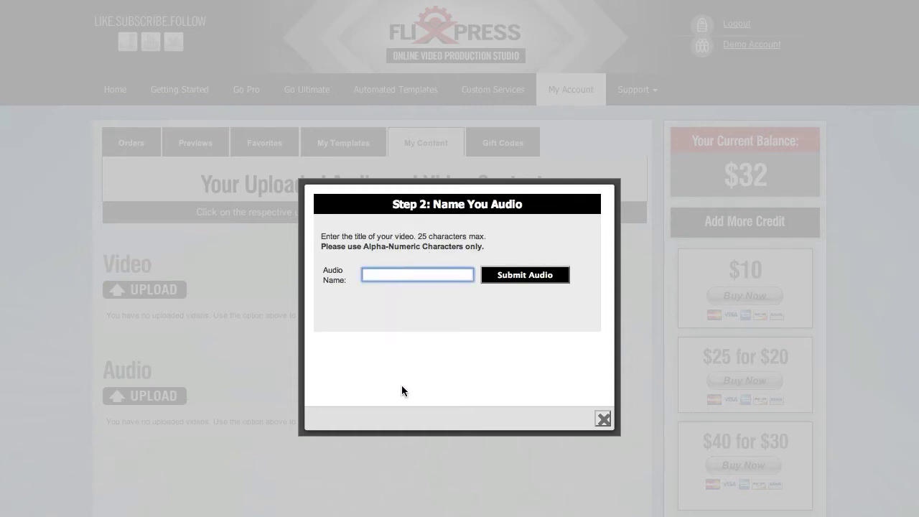
pyautogui.write('MyMusic')
pyautogui.click(514, 282)
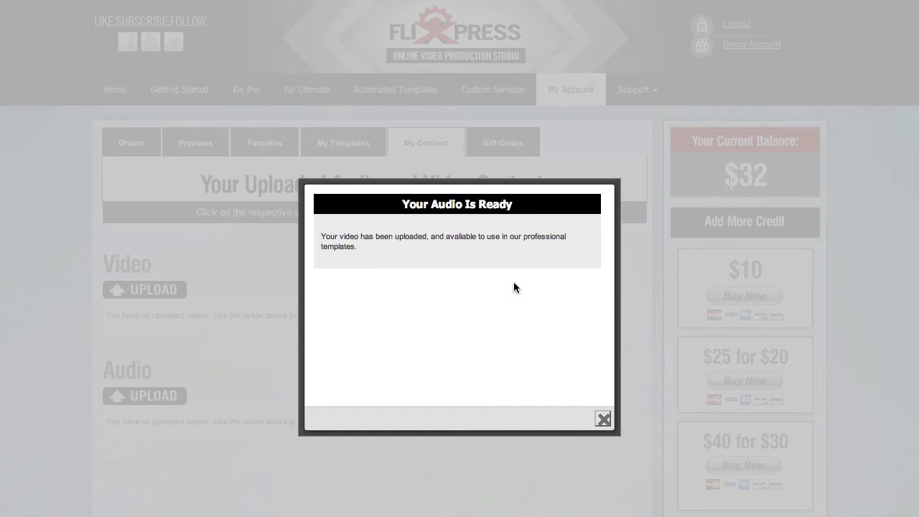
# Dismiss the audio-ready message and go to the Automated Templates catalog
pyautogui.click(603, 419)
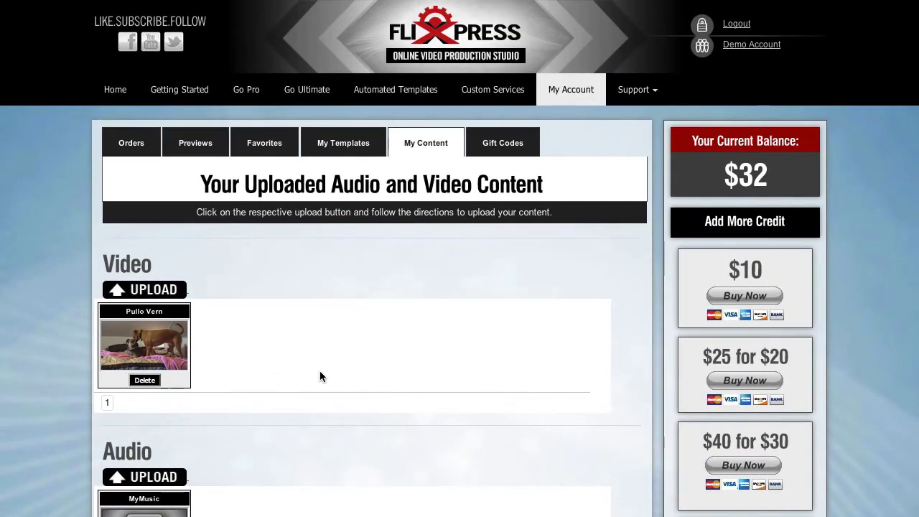
pyautogui.click(434, 93)
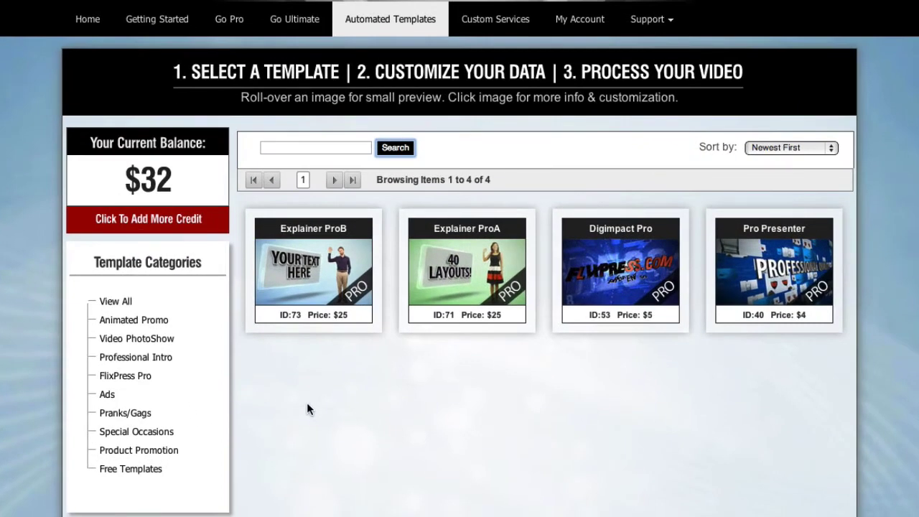
# Open the Explainer ProB template and start customizing it
pyautogui.click(313, 276)
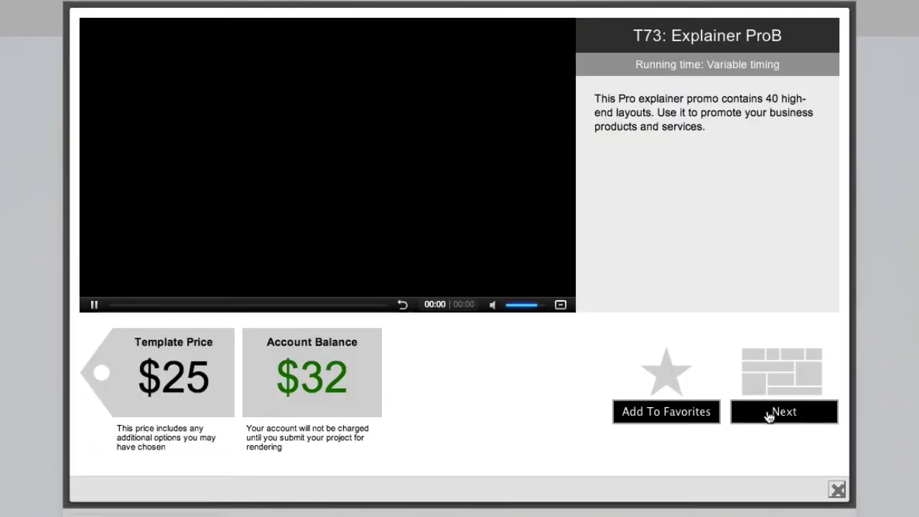
pyautogui.click(768, 414)
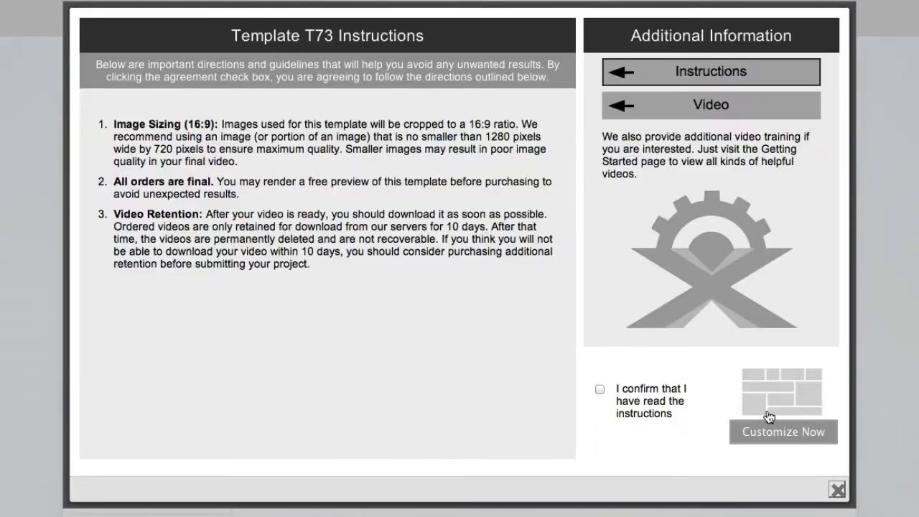
pyautogui.click(600, 389)
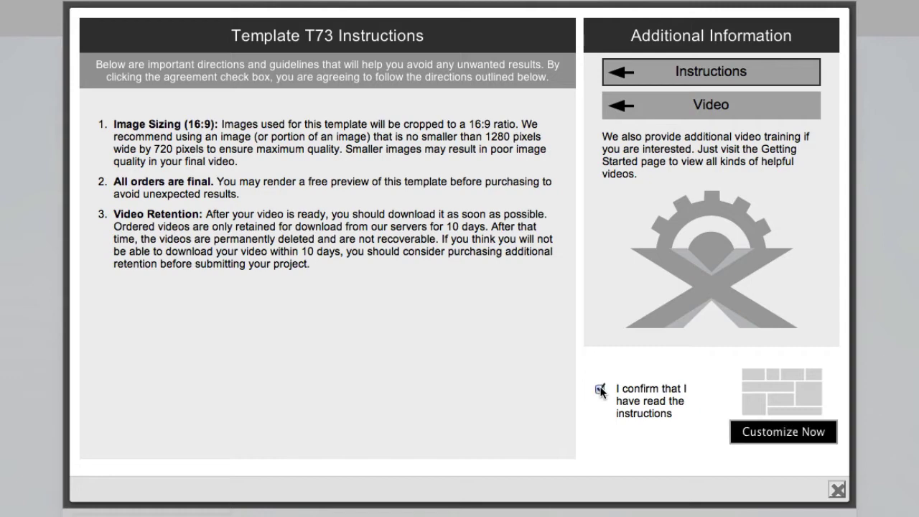
pyautogui.click(751, 436)
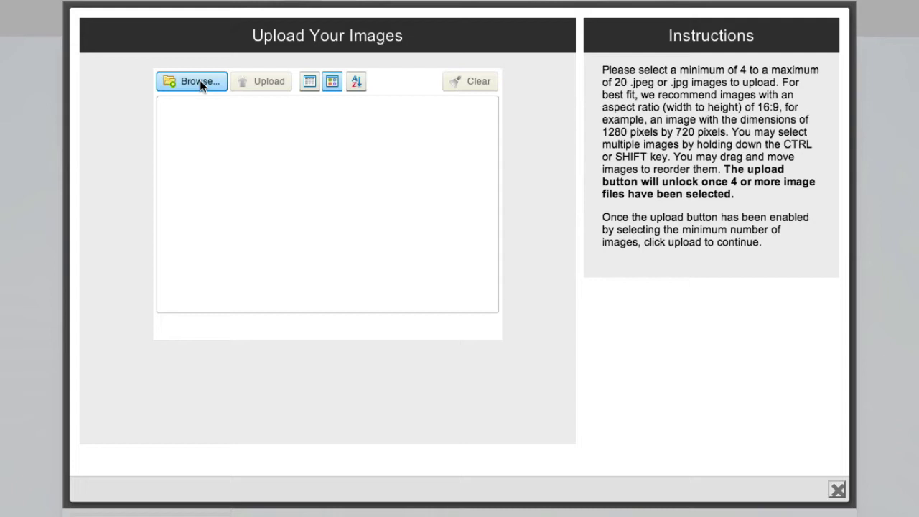
# Select CustomImageSeries images 1–4 and upload them
pyautogui.click(199, 79)
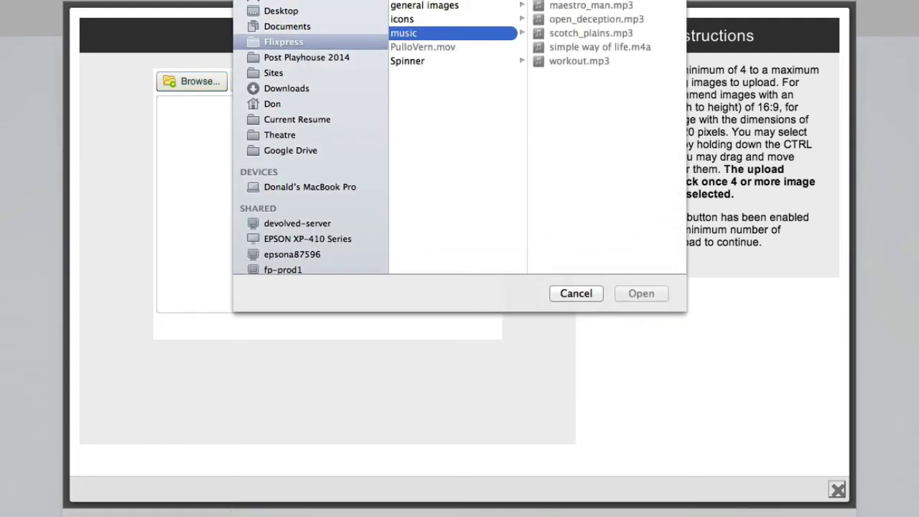
pyautogui.click(424, 3)
pyautogui.click(567, 20)
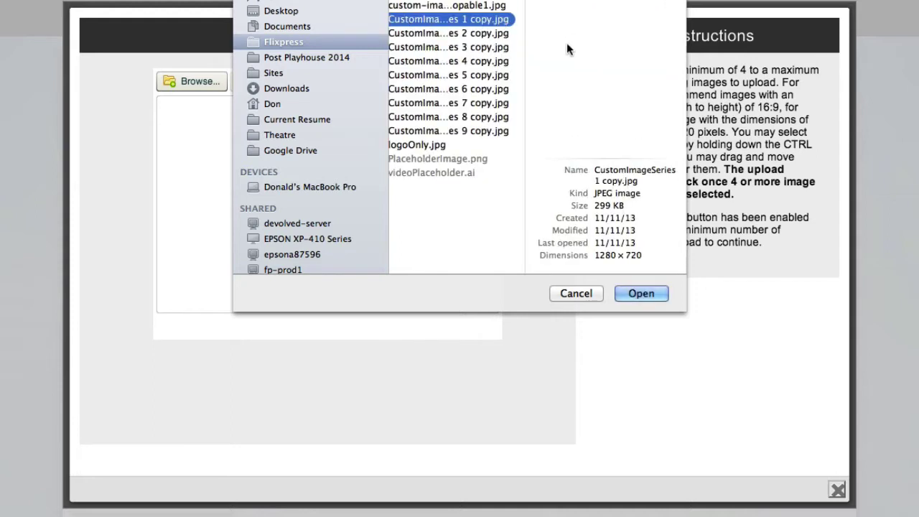
pyautogui.keyDown('shift'); pyautogui.click(479, 62); pyautogui.keyUp('shift')
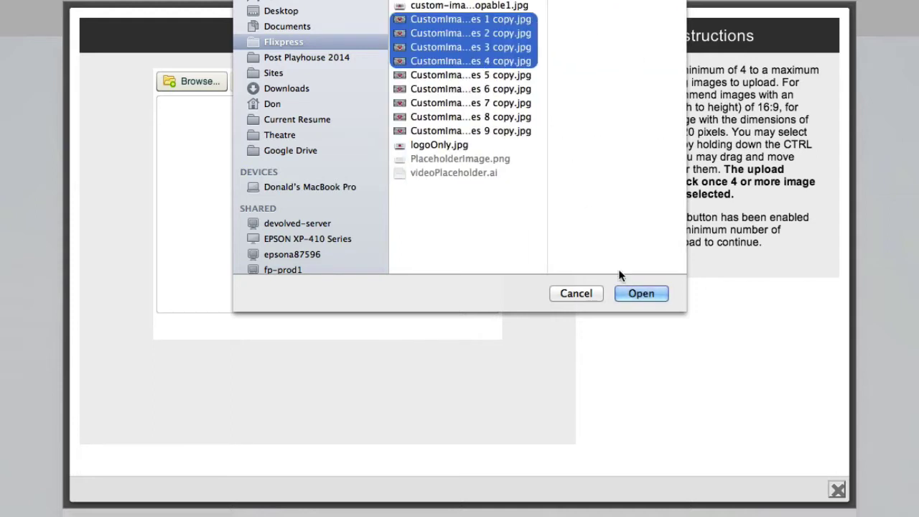
pyautogui.click(641, 293)
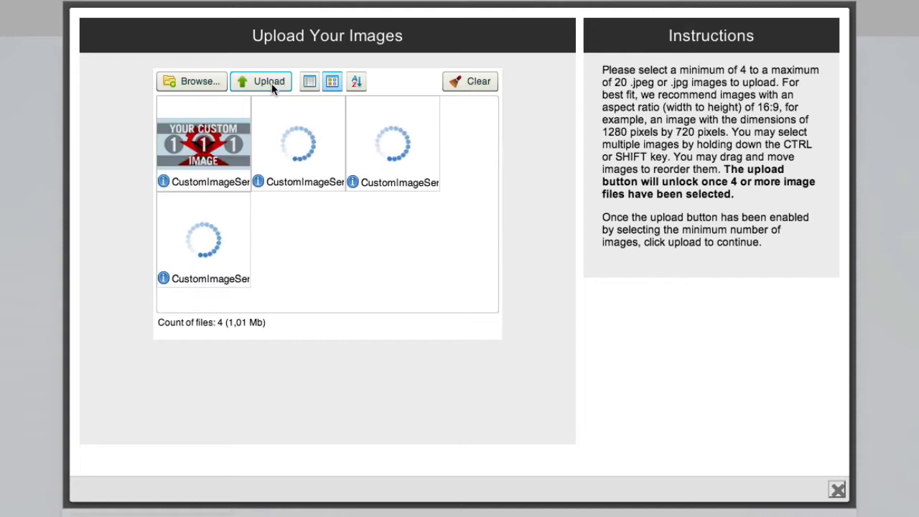
pyautogui.click(271, 85)
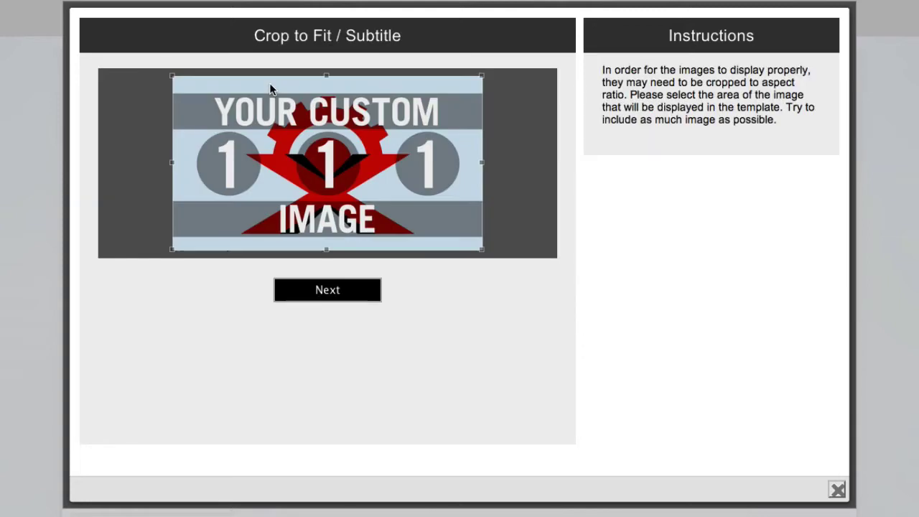
# Accept the default crop for each of the four images
pyautogui.click(313, 296)
pyautogui.click(313, 295)
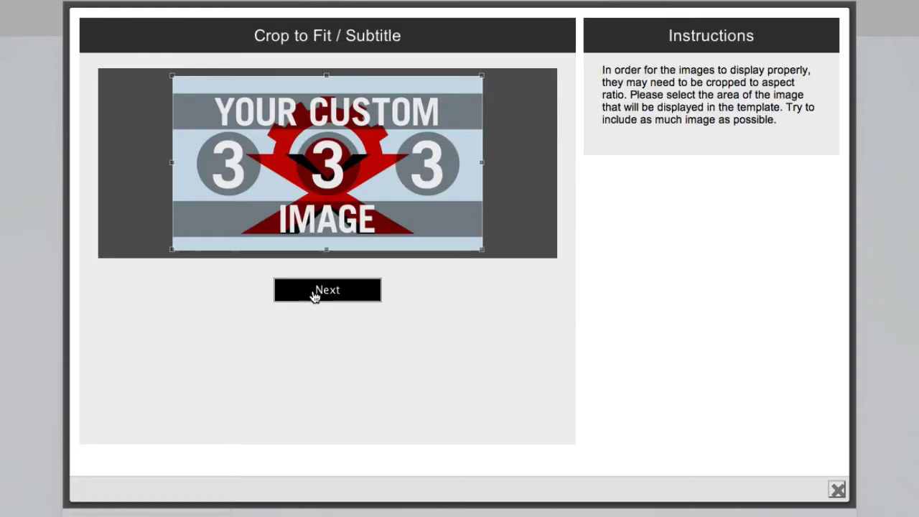
pyautogui.click(314, 296)
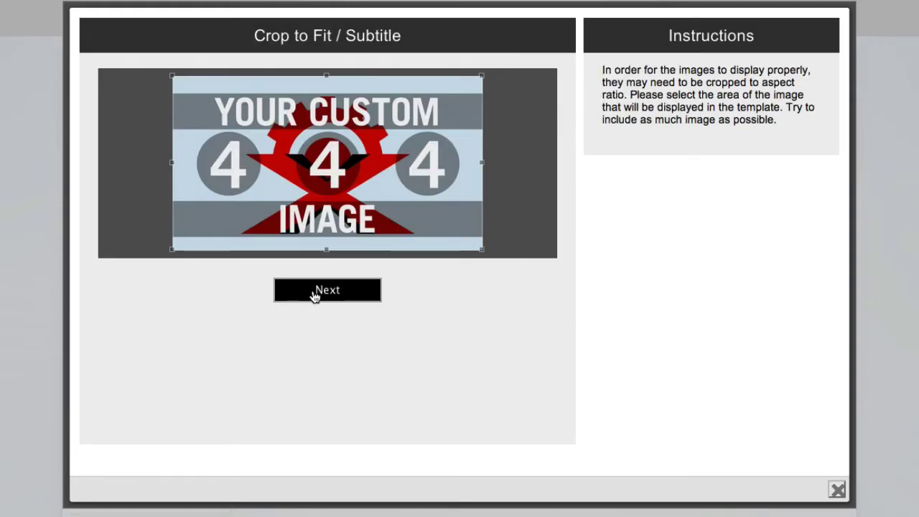
pyautogui.click(313, 295)
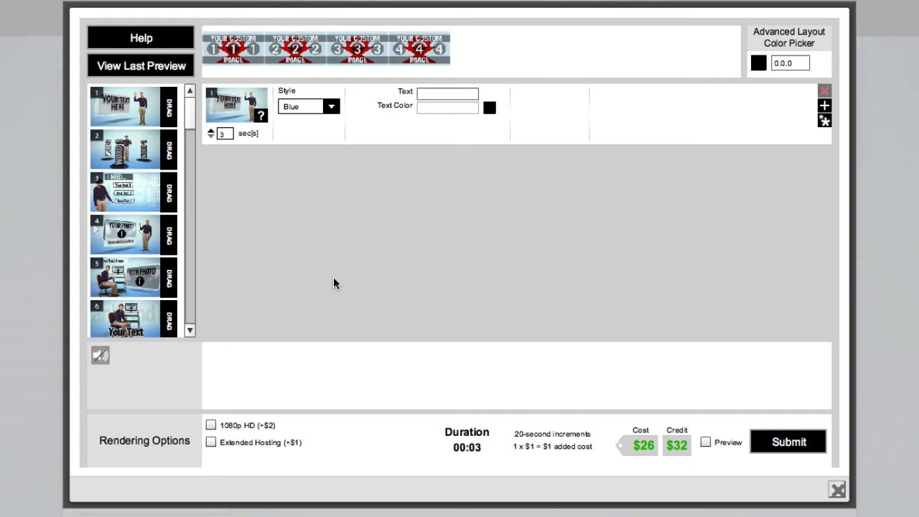
pyautogui.click(164, 42)
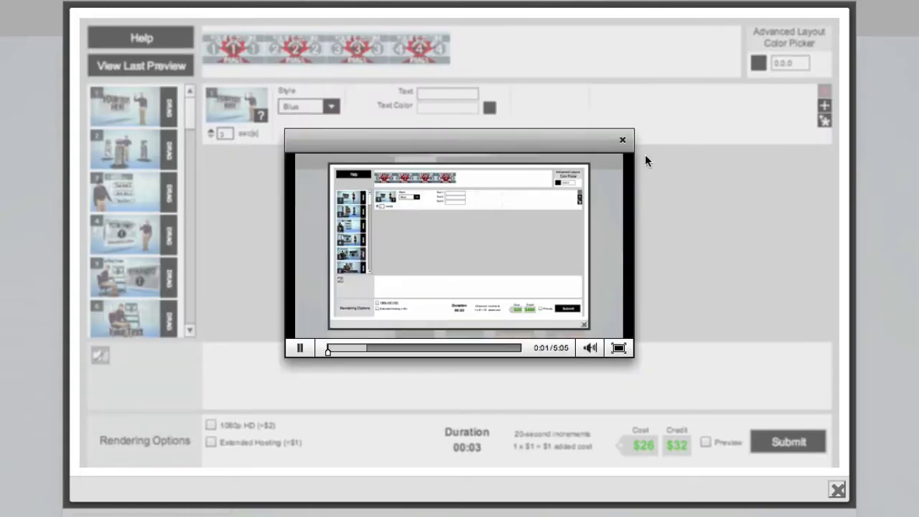
pyautogui.click(622, 140)
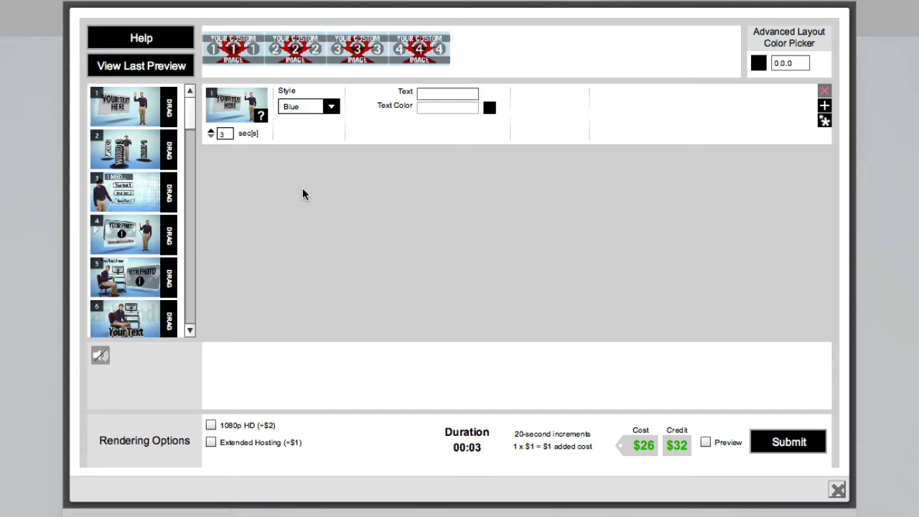
# Enter 'Meet My Friends' as the first slide's text
pyautogui.click(432, 93)
pyautogui.write('Meet My Friends')
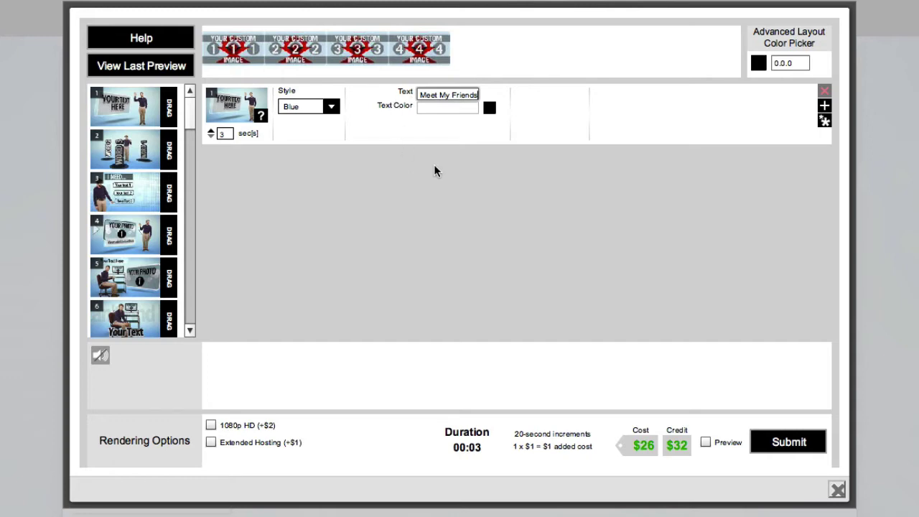
# Color the first slide's text deep red (#BA0000)
pyautogui.click(489, 107)
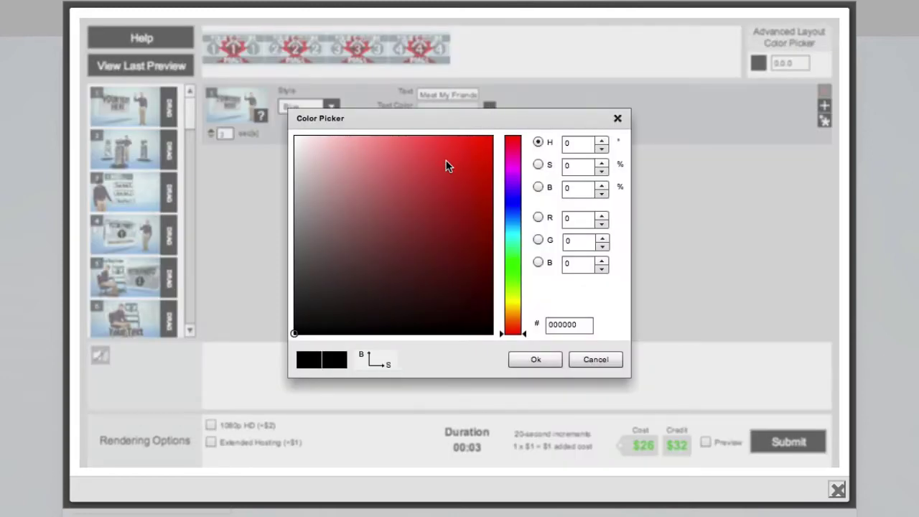
pyautogui.click(492, 190)
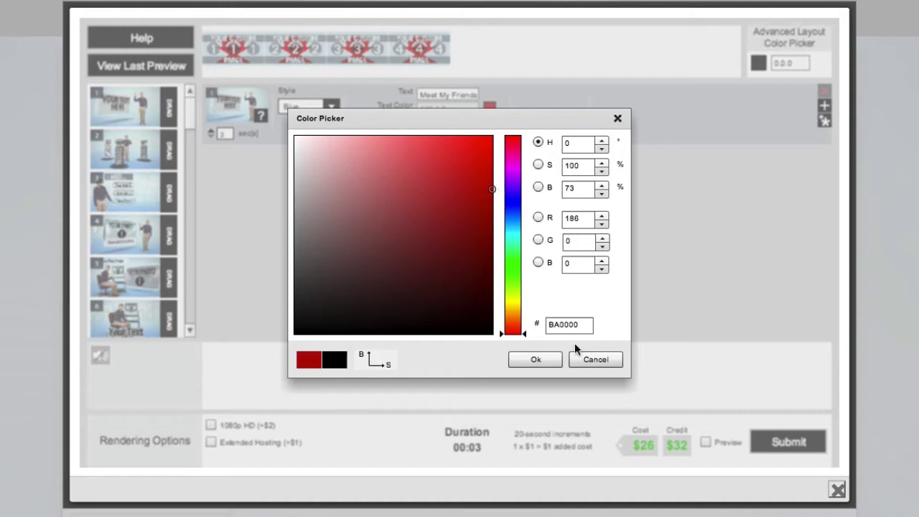
pyautogui.click(539, 359)
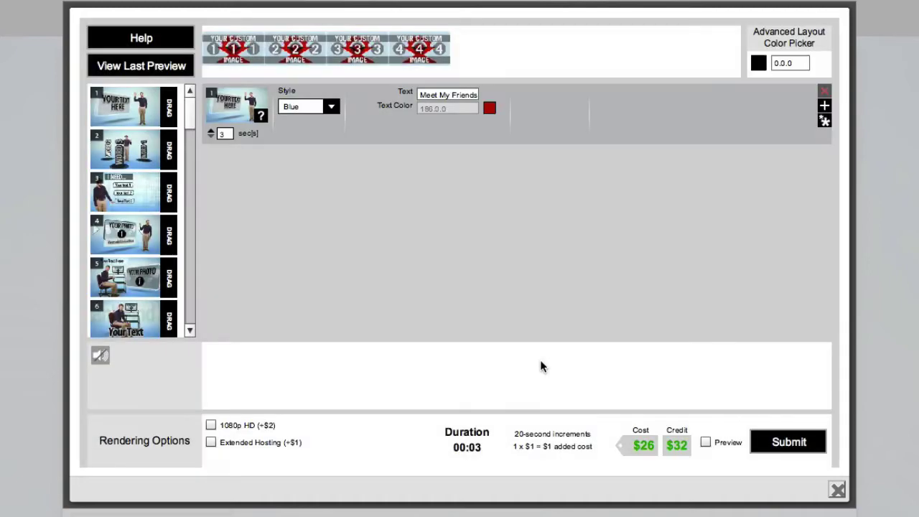
# Add a new row and place layout template 34 on it as the 5-second second slide
pyautogui.click(823, 108)
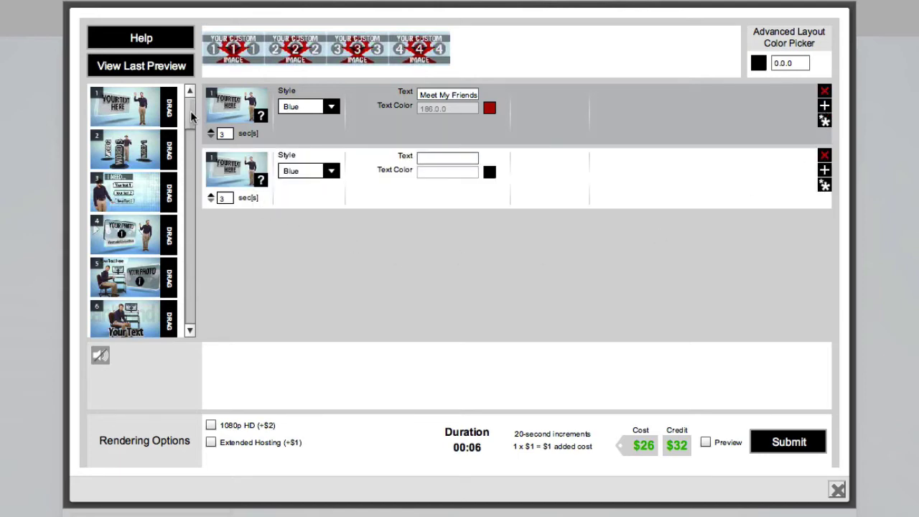
pyautogui.moveTo(190, 110); pyautogui.dragTo(187, 286)
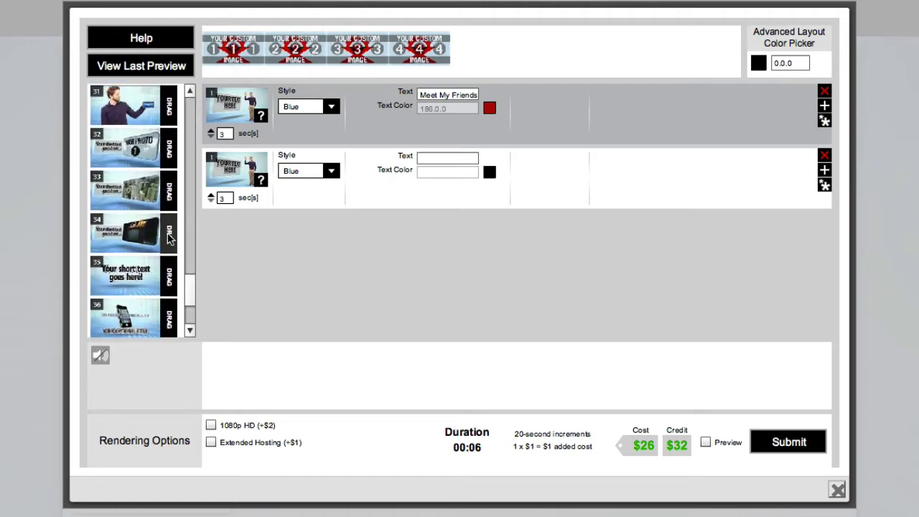
pyautogui.moveTo(170, 238); pyautogui.dragTo(237, 171)
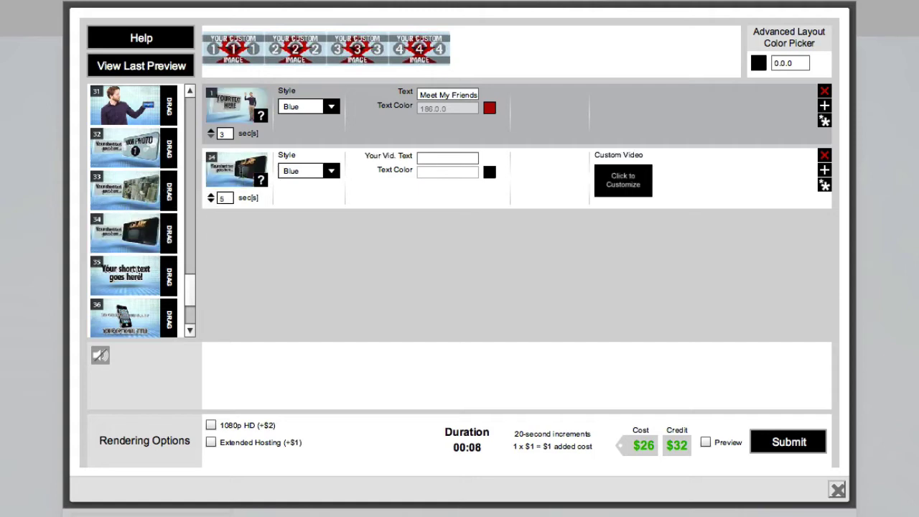
# Preview template 34, then fill its custom video slot with the Pullo Vern clip
pyautogui.click(133, 191)
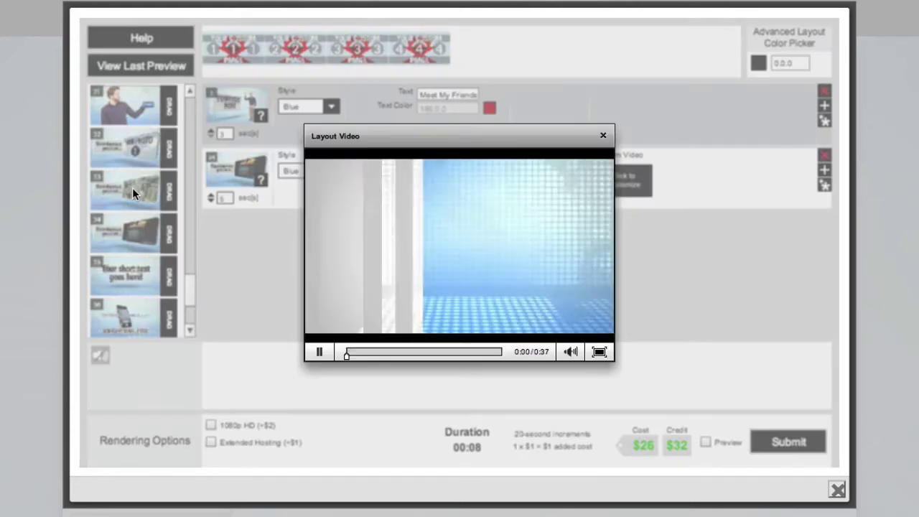
pyautogui.click(603, 135)
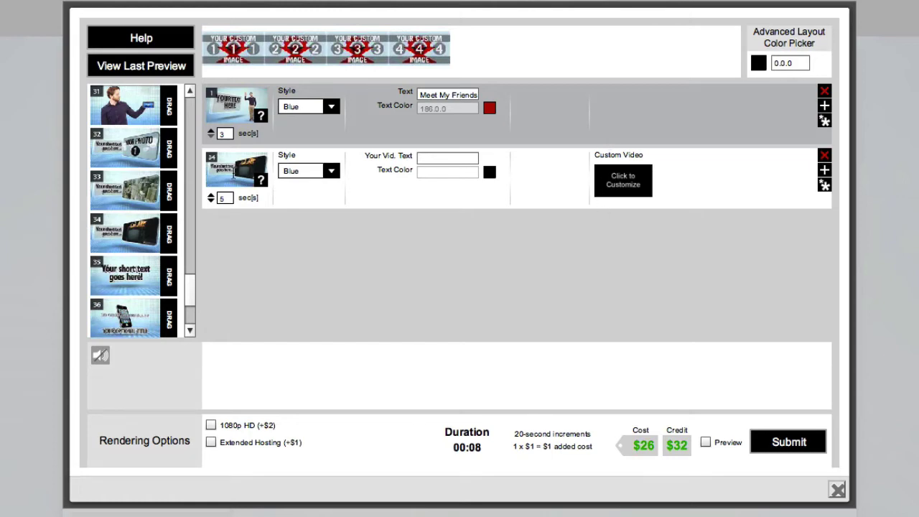
pyautogui.click(624, 186)
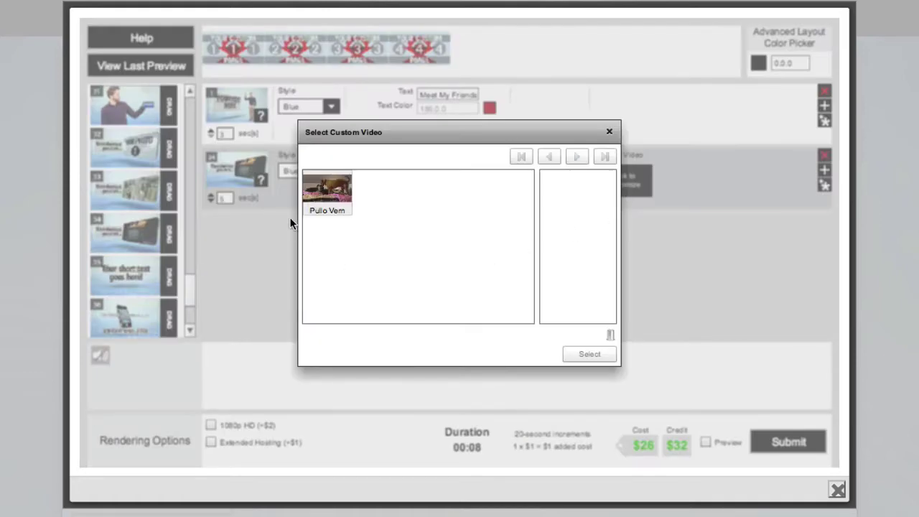
pyautogui.moveTo(328, 192); pyautogui.dragTo(589, 207)
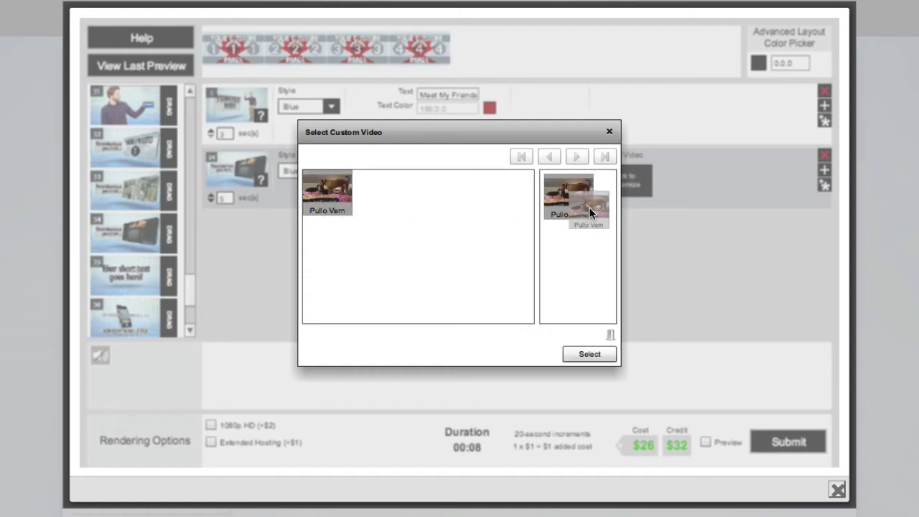
pyautogui.click(577, 354)
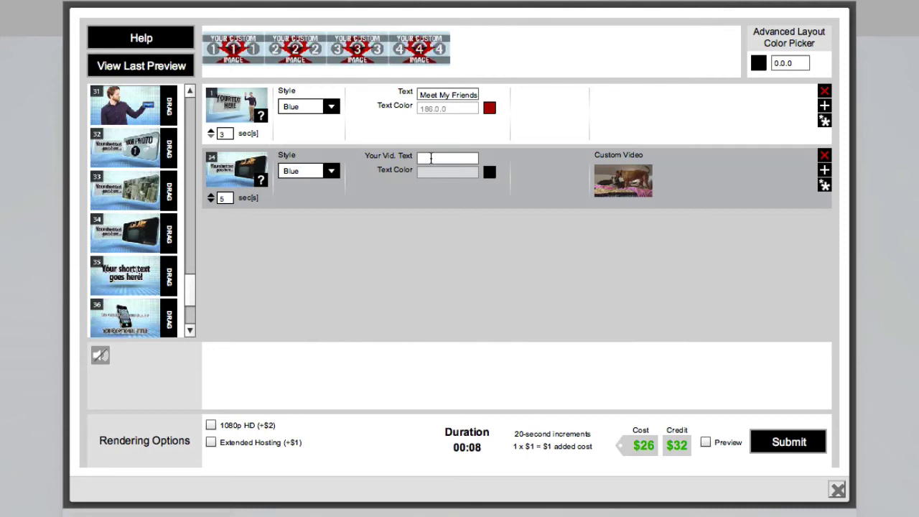
# Caption the second slide 'Pullo and Vernie' and enable the Preview render option
pyautogui.write('Pullo and Vernie')
pyautogui.click(705, 442)
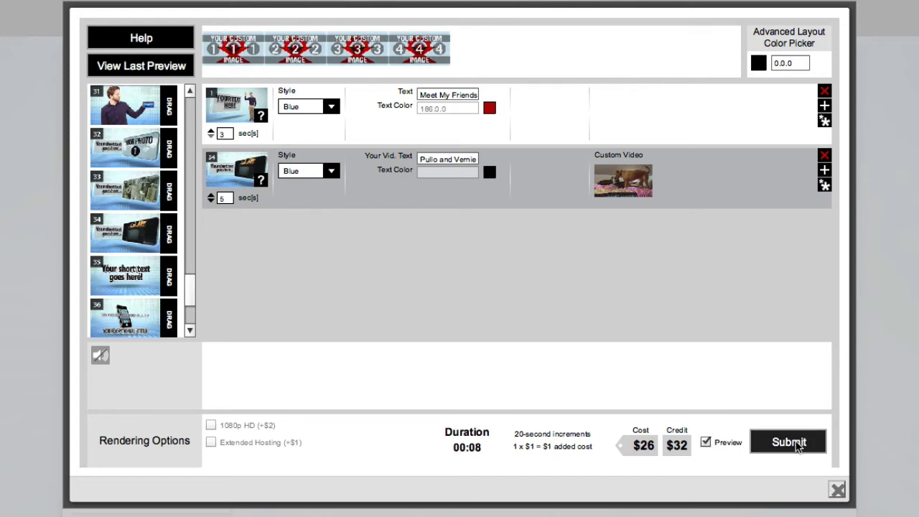
# Submit the dog-video project for preview rendering, then open the T73: Explainer ProB preview from My Previews
pyautogui.click(796, 446)
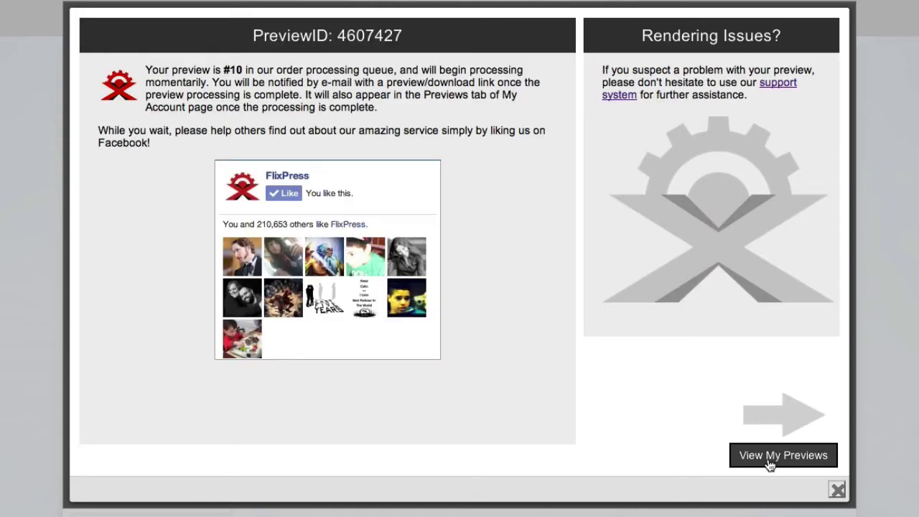
pyautogui.click(767, 463)
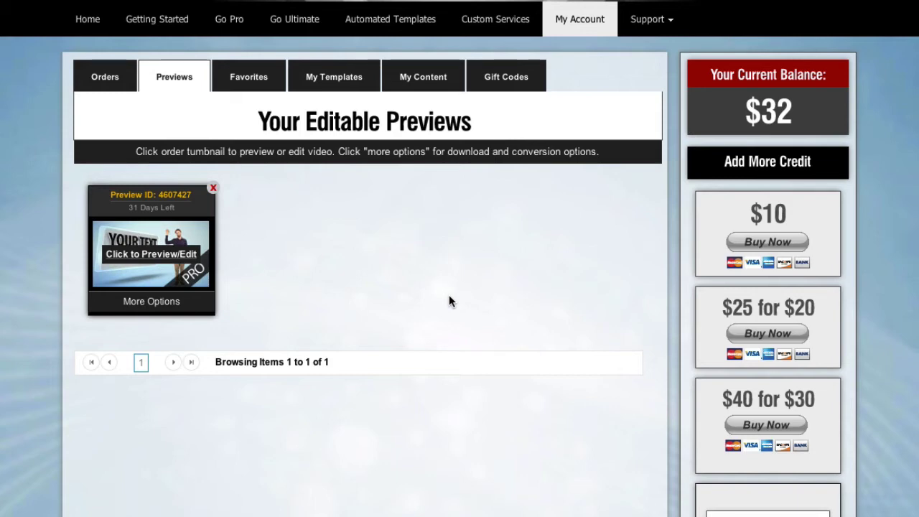
pyautogui.click(154, 259)
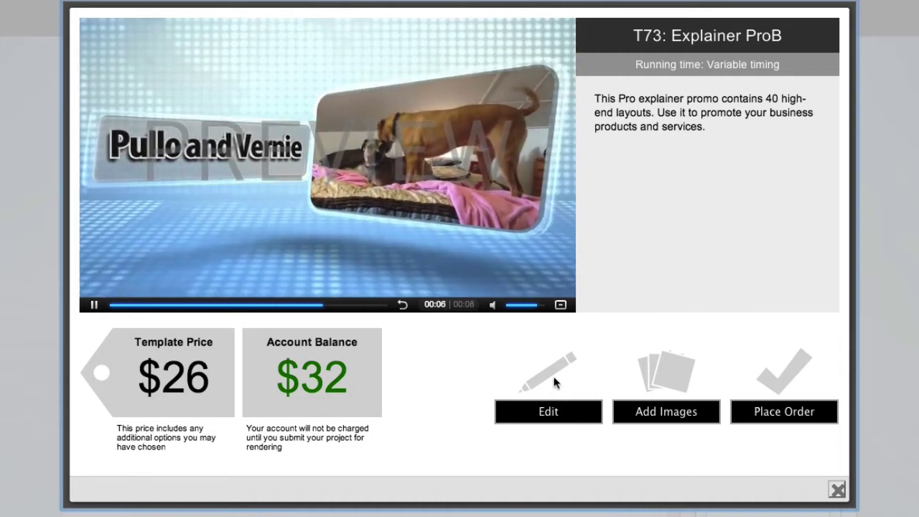
# Return to the editor showing the 'Meet My Friends' and 'Pullo and Vernie' slides, totalling 00:08
pyautogui.click(549, 412)
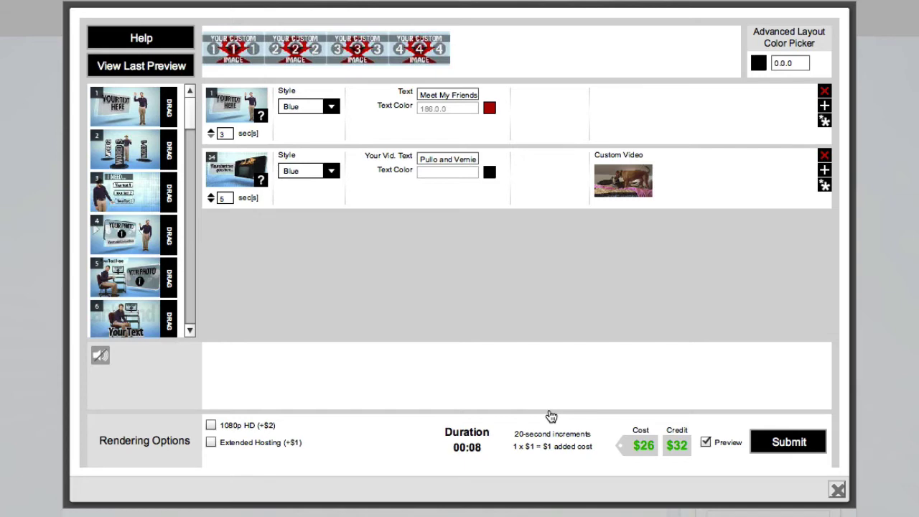
# Add a third scene after the dog video using layout 36
pyautogui.click(824, 170)
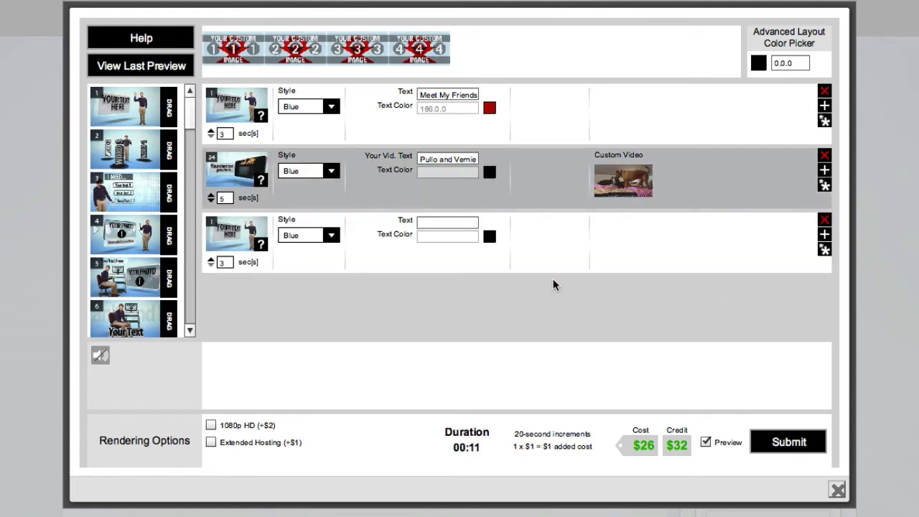
pyautogui.moveTo(190, 122); pyautogui.dragTo(191, 328)
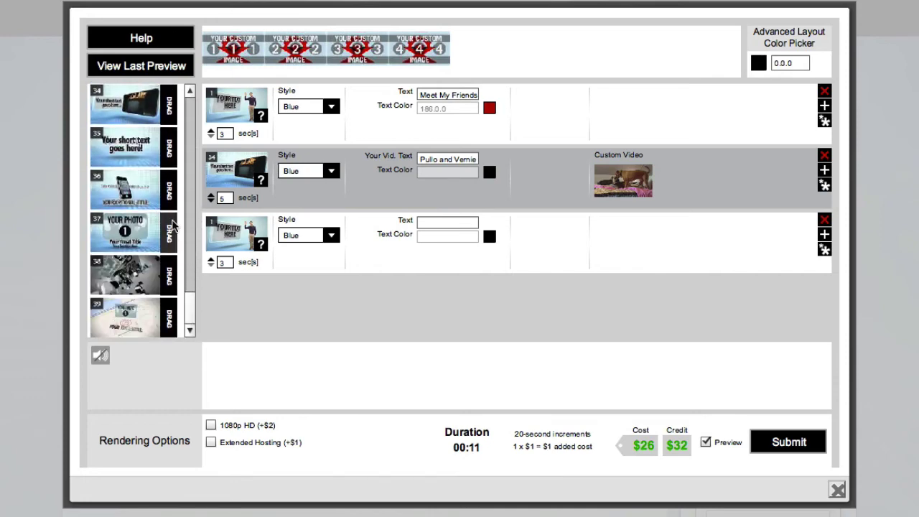
pyautogui.moveTo(170, 190); pyautogui.dragTo(243, 241)
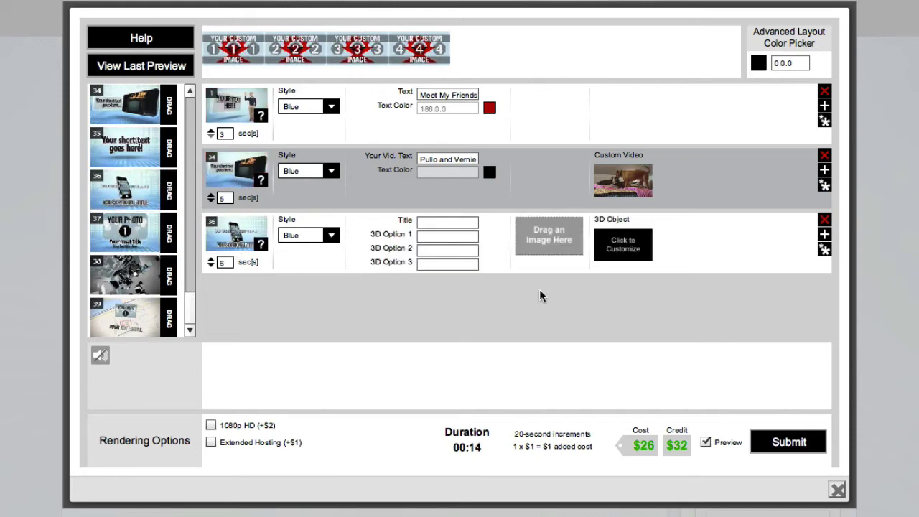
# Pick the 3d Laptop object from 3d Objects > Technology for the third scene
pyautogui.click(623, 246)
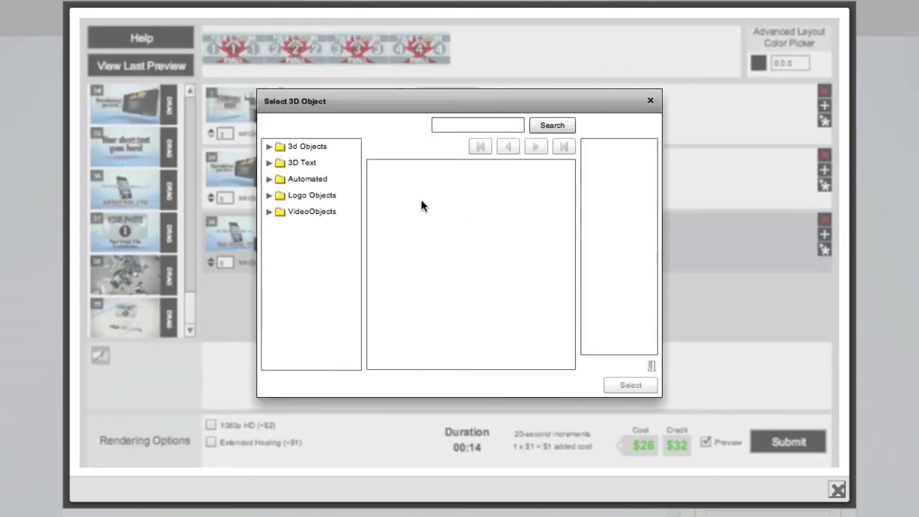
pyautogui.click(269, 147)
pyautogui.click(302, 164)
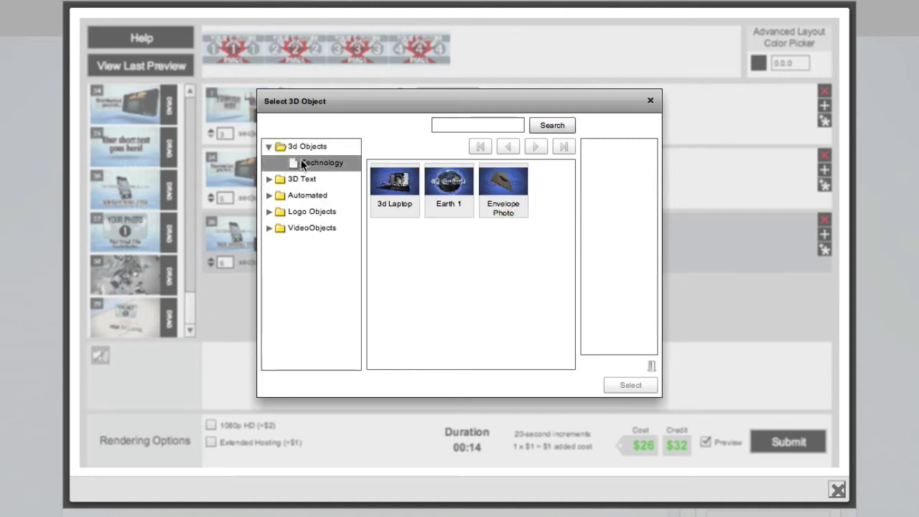
pyautogui.moveTo(394, 185); pyautogui.dragTo(611, 178)
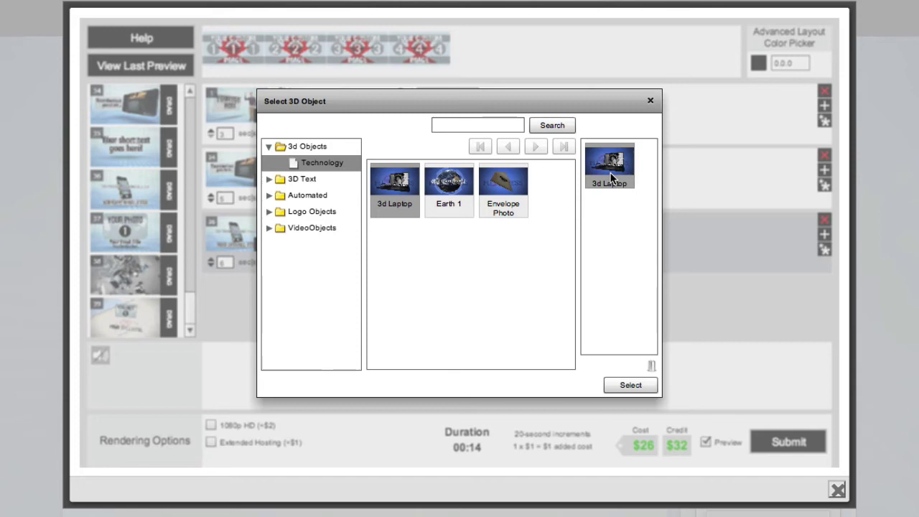
# Confirm the 3d Laptop, title the scene 'My Laptop', set 3D Option 1 to 'qwerty', and add custom image 1
pyautogui.click(631, 386)
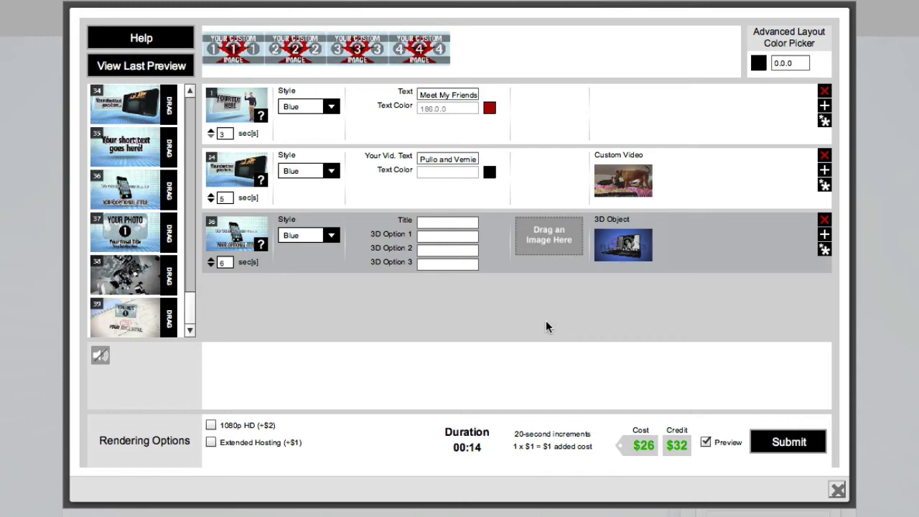
pyautogui.click(453, 223)
pyautogui.write('My Laptop')
pyautogui.click(458, 237)
pyautogui.write('qwerty')
pyautogui.moveTo(237, 55); pyautogui.dragTo(552, 241)
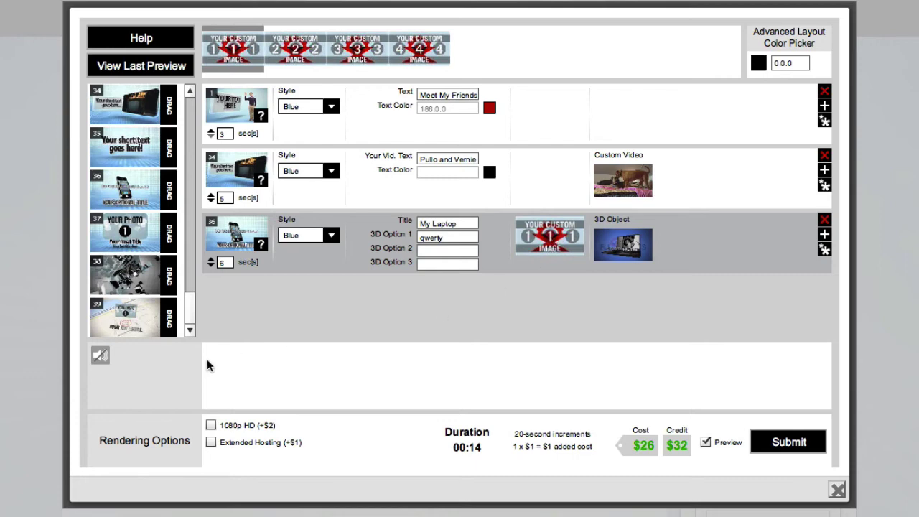
# Choose the uploaded MyMusic track from the audio folder as the project's soundtrack
pyautogui.click(99, 356)
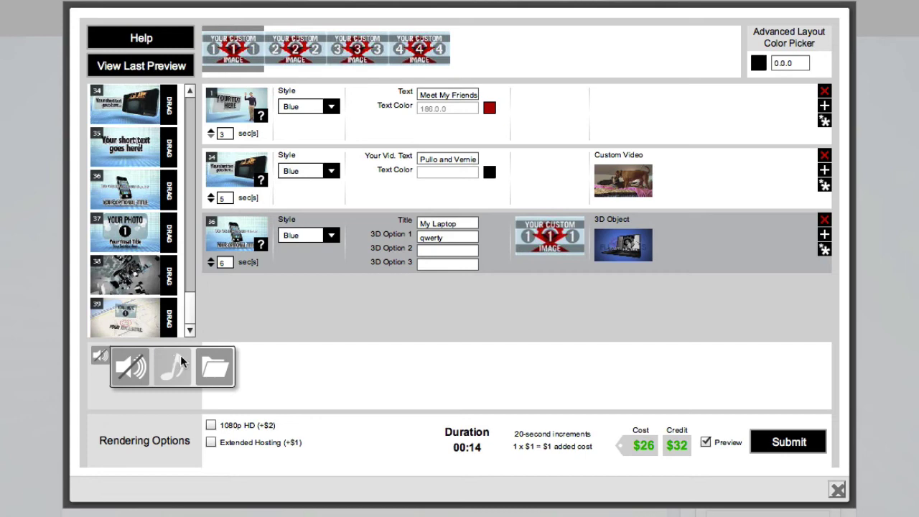
pyautogui.click(214, 369)
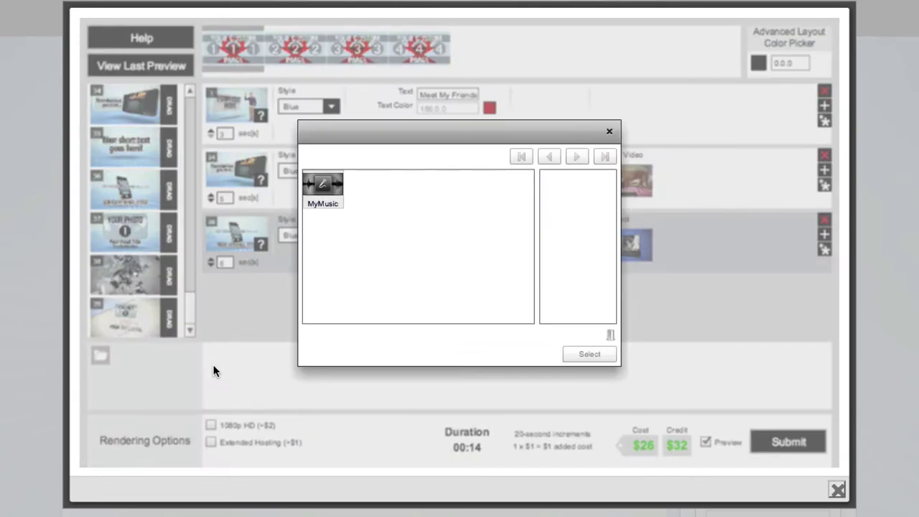
pyautogui.moveTo(323, 188); pyautogui.dragTo(566, 233)
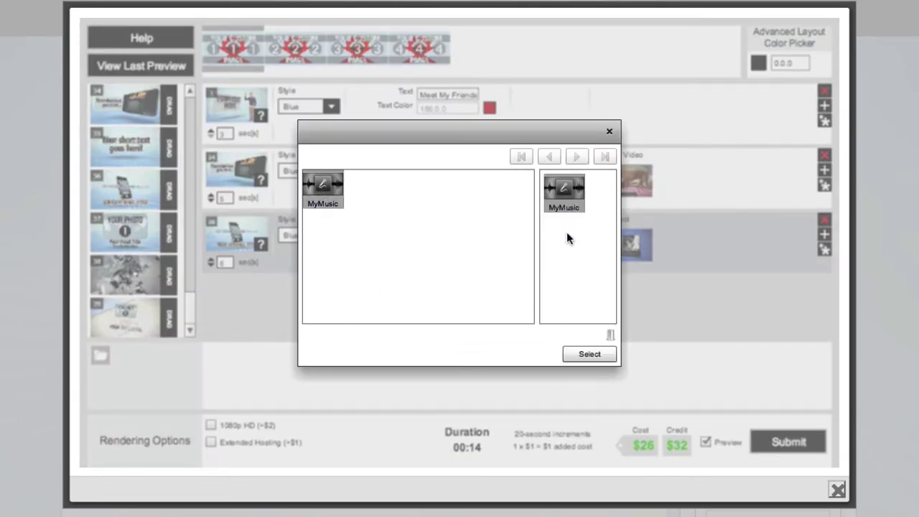
pyautogui.click(587, 354)
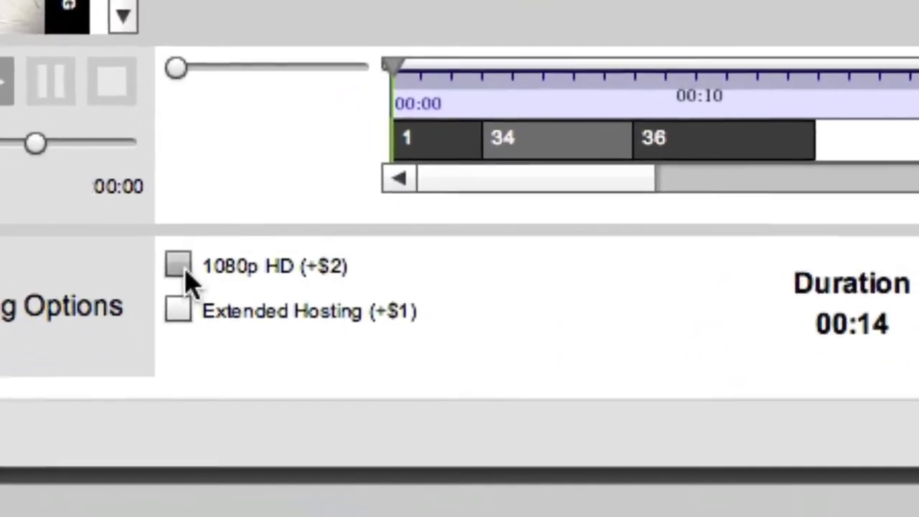
# Enable 1080p HD rendering and Extended Hosting, bringing the order to $29
pyautogui.click(185, 301)
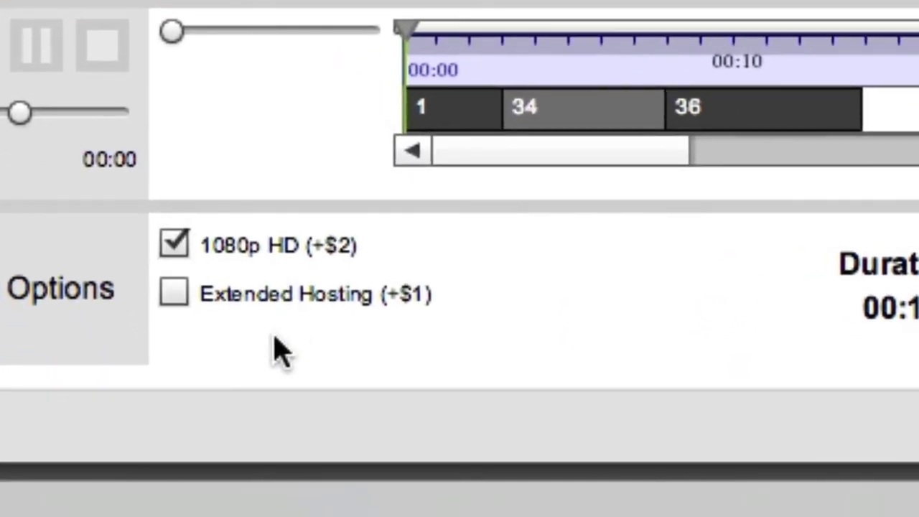
pyautogui.click(171, 294)
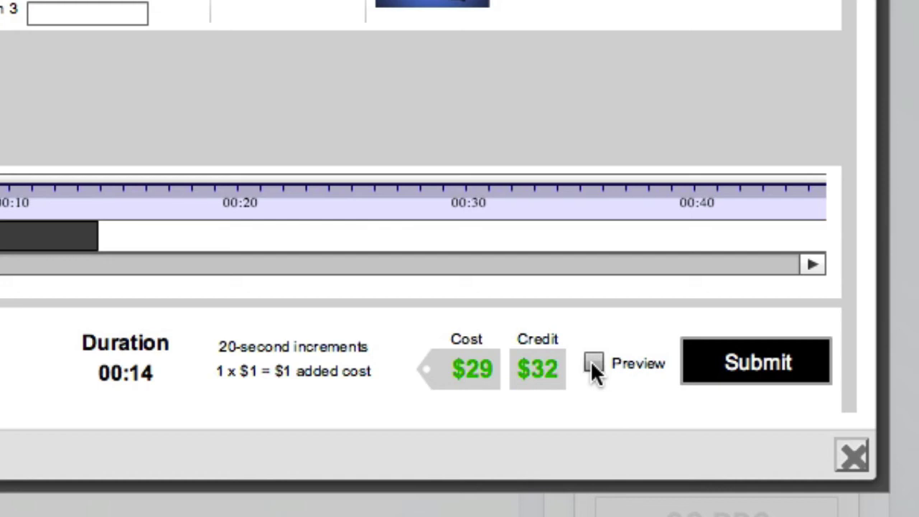
# Submit the project and confirm the order for final rendering
pyautogui.click(766, 358)
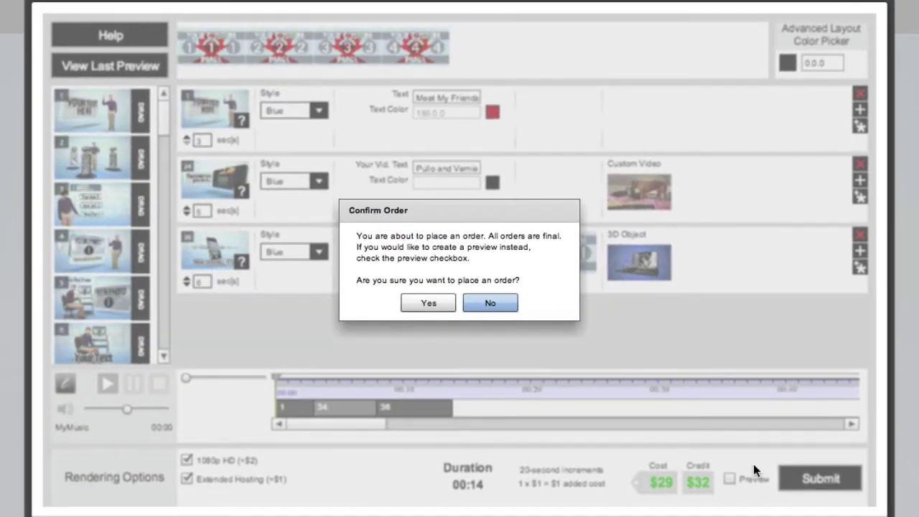
pyautogui.click(426, 302)
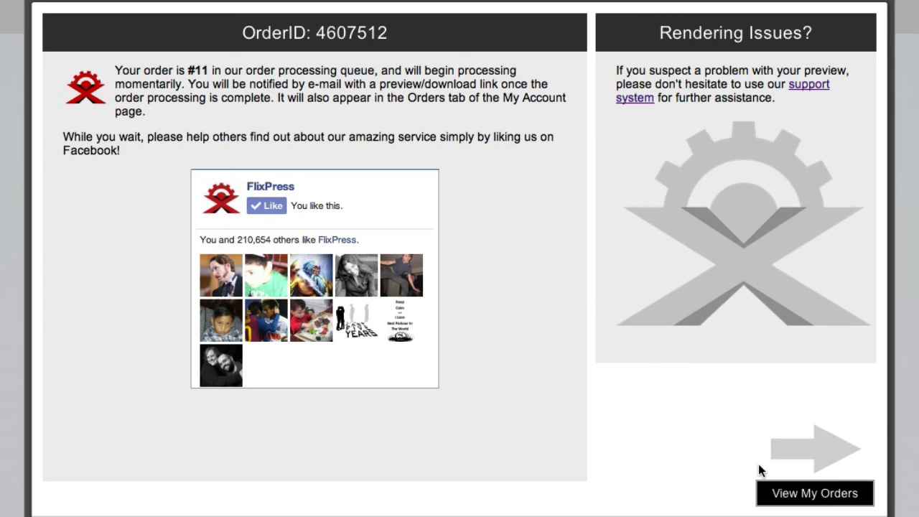
# Play the finished 14-second video's preview from Processed Orders, then close the player
pyautogui.click(792, 494)
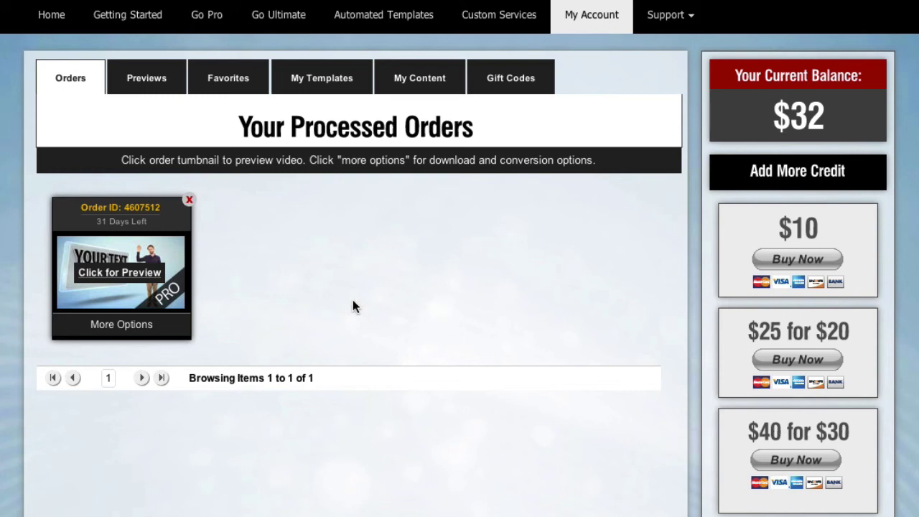
pyautogui.click(128, 279)
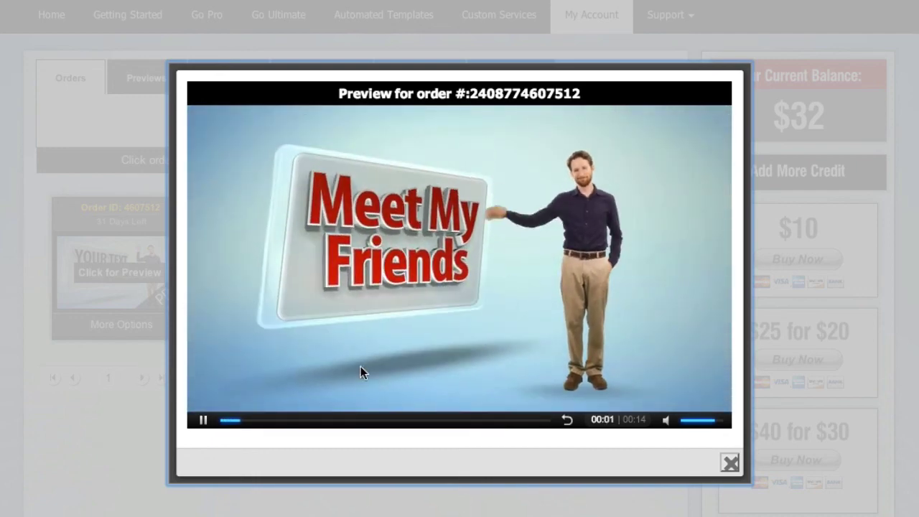
pyautogui.click(729, 463)
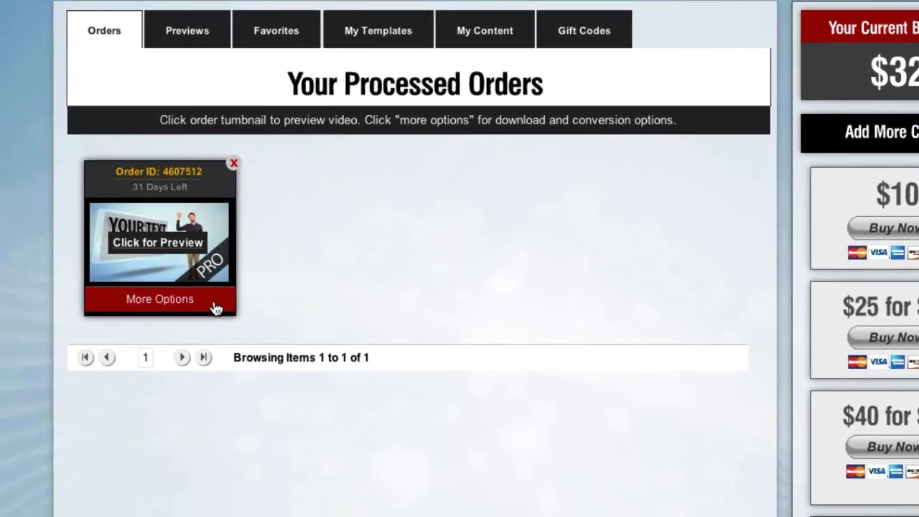
# Show the order's SD/HD download and Share/Convert options
pyautogui.click(170, 329)
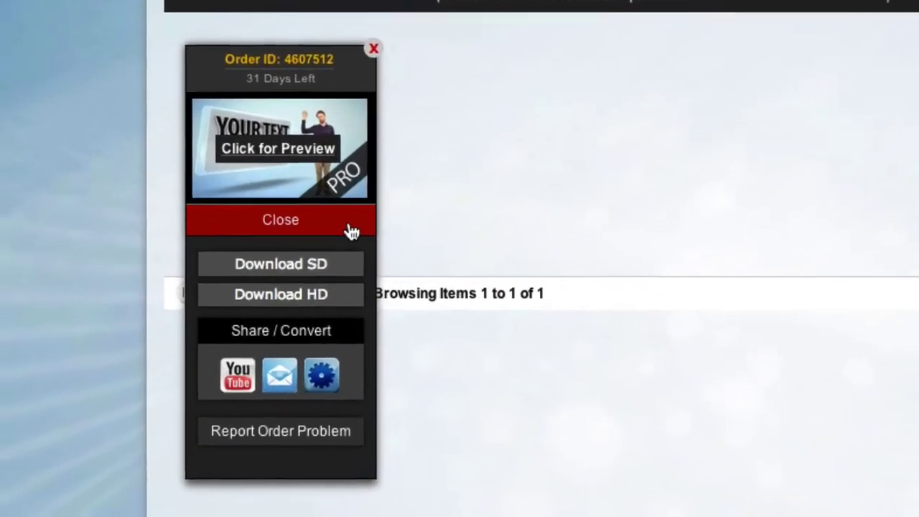